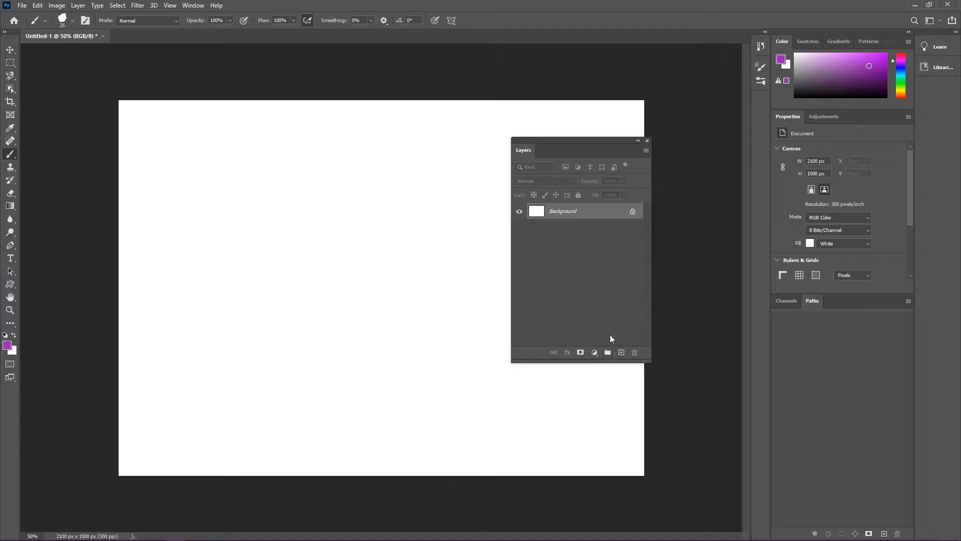
Add a new layer above the background and name it BrushDemo
{"action": "left_click", "coordinate": [622, 352]}
{"action": "double_click", "coordinate": [557, 211]}
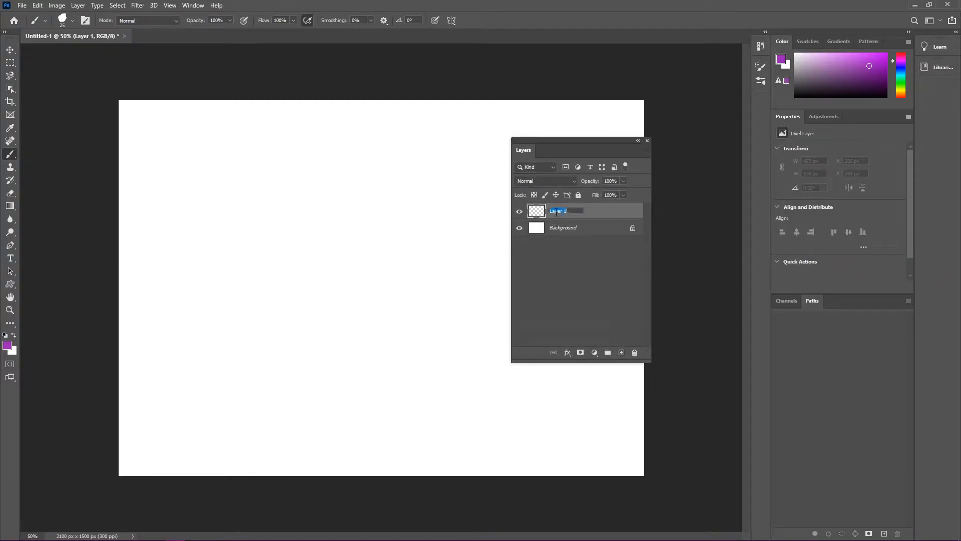
{"action": "type", "text": "BrushDemo"}
{"action": "key", "text": "Return"}
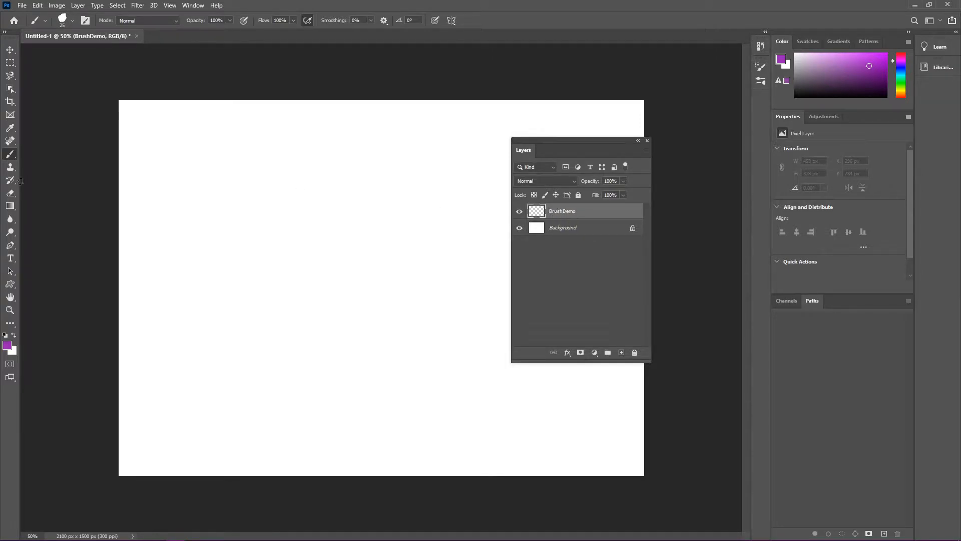
Activate the Brush tool and expand the Special Effects Brushes group in its brush presets
{"action": "left_click", "coordinate": [10, 154]}
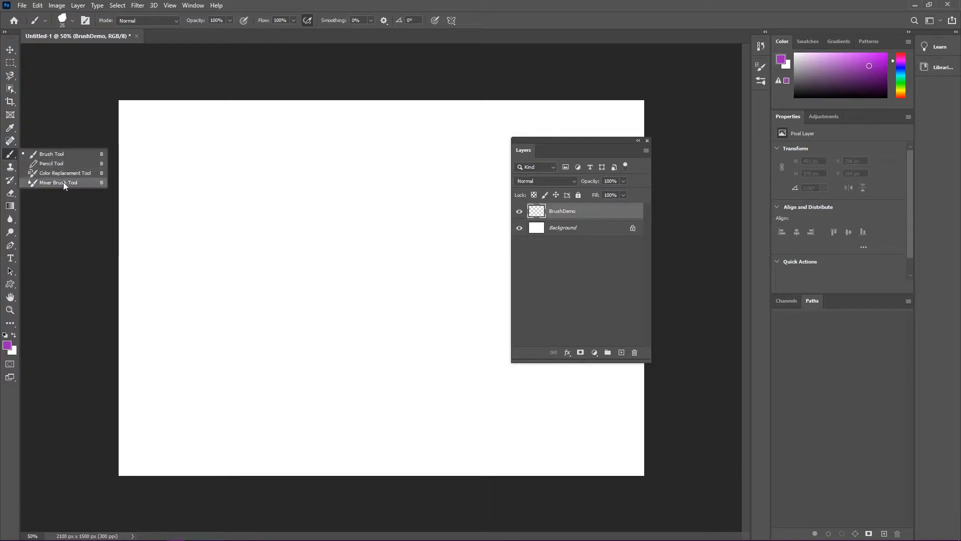
{"action": "left_click", "coordinate": [62, 155]}
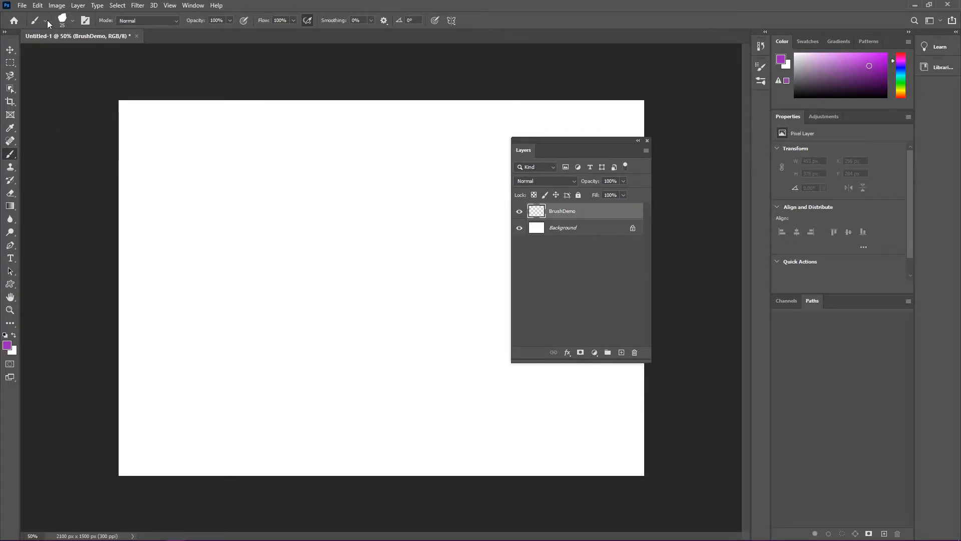
{"action": "left_click", "coordinate": [73, 22]}
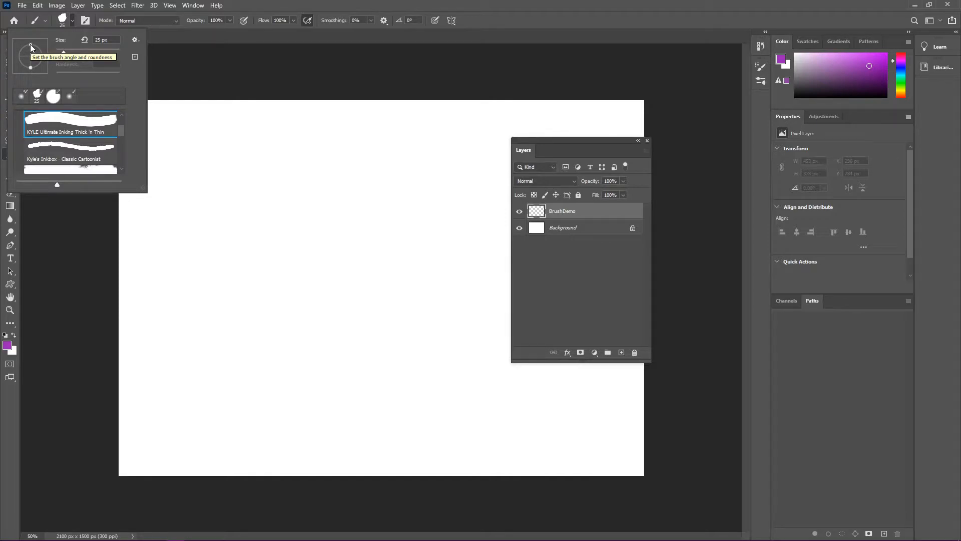
{"action": "scroll", "coordinate": [103, 136], "scroll_direction": "down", "scroll_amount": 1}
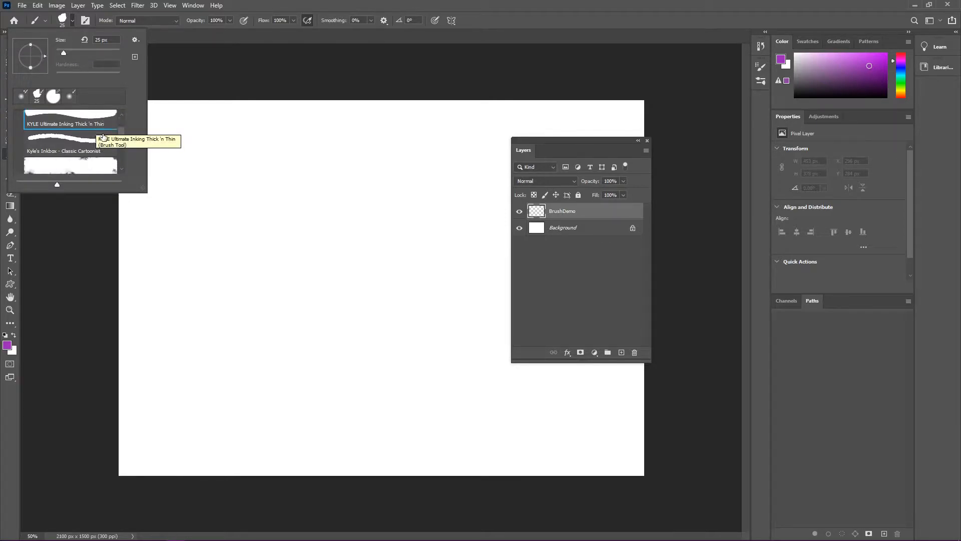
{"action": "scroll", "coordinate": [104, 137], "scroll_direction": "down", "scroll_amount": 4}
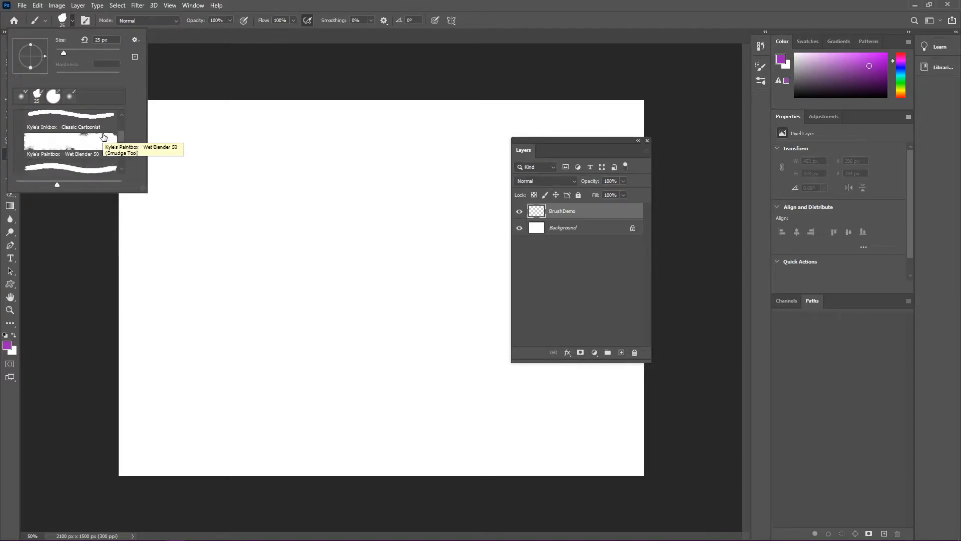
{"action": "scroll", "coordinate": [104, 137], "scroll_direction": "down", "scroll_amount": 5}
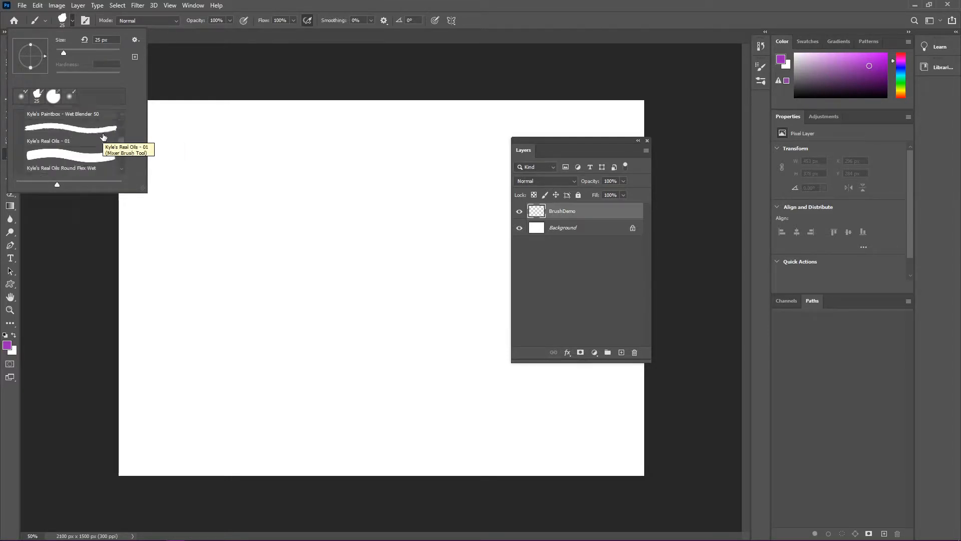
{"action": "scroll", "coordinate": [104, 137], "scroll_direction": "down", "scroll_amount": 6}
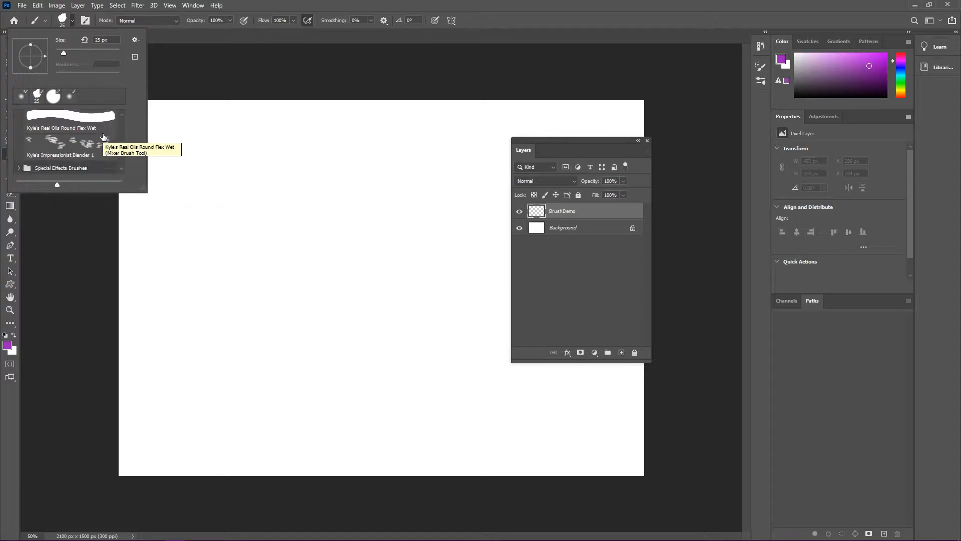
{"action": "scroll", "coordinate": [103, 137], "scroll_direction": "down", "scroll_amount": 2}
{"action": "left_click", "coordinate": [19, 129]}
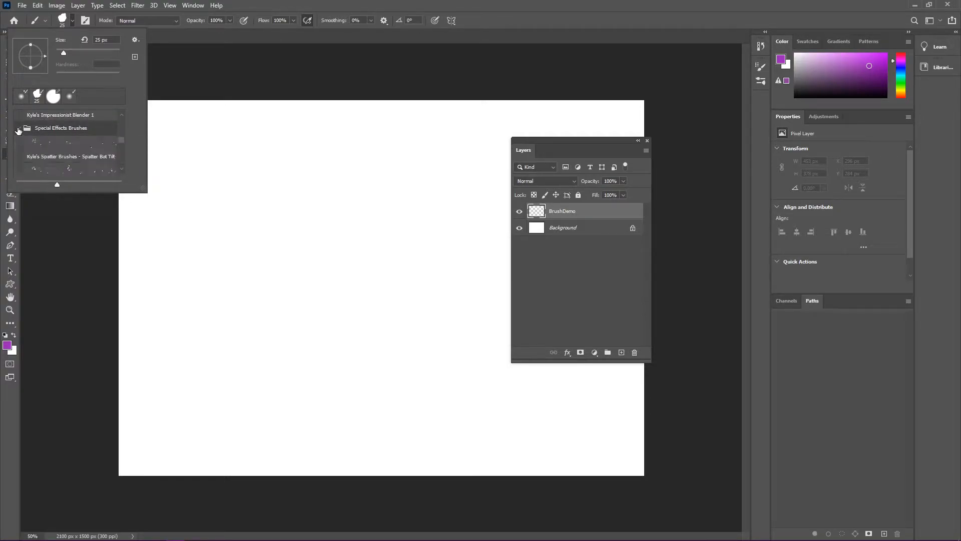
Choose the Kyle's Screentones 35 brush preset
{"action": "scroll", "coordinate": [43, 133], "scroll_direction": "down", "scroll_amount": 4}
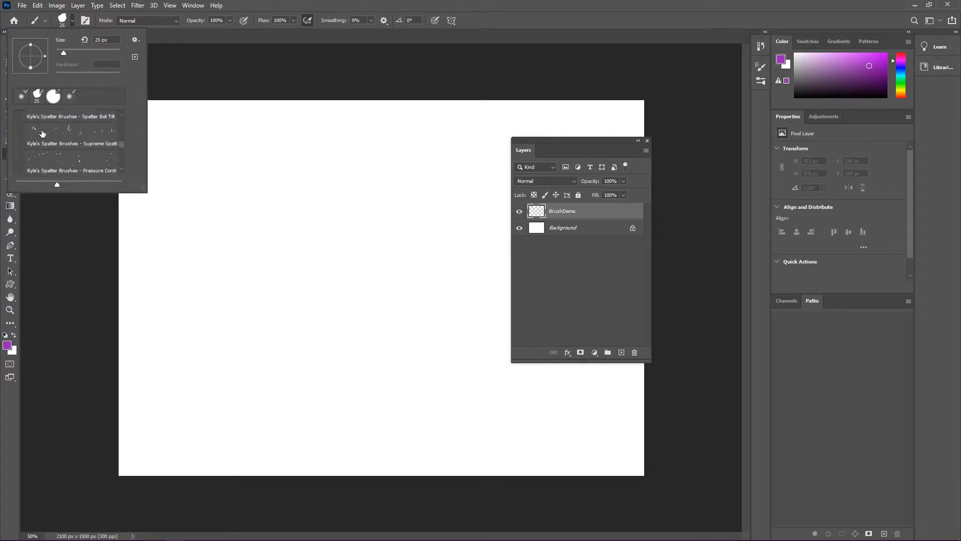
{"action": "scroll", "coordinate": [43, 134], "scroll_direction": "down", "scroll_amount": 8}
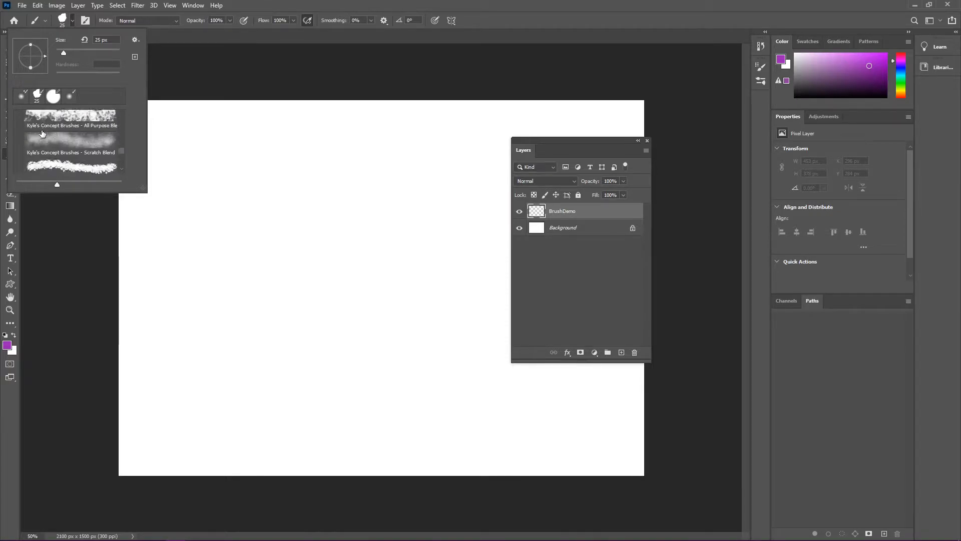
{"action": "scroll", "coordinate": [43, 134], "scroll_direction": "down", "scroll_amount": 10}
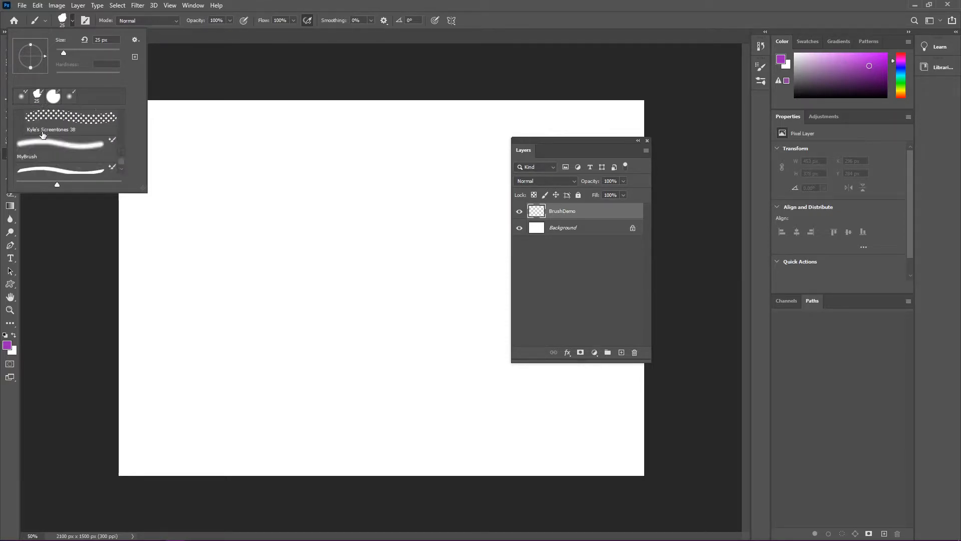
{"action": "scroll", "coordinate": [42, 134], "scroll_direction": "up", "scroll_amount": 1}
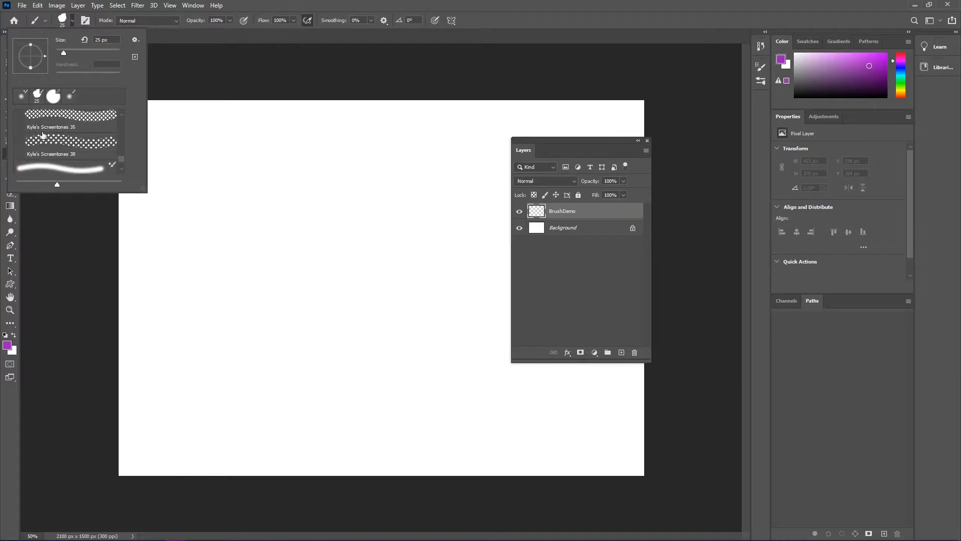
{"action": "scroll", "coordinate": [43, 135], "scroll_direction": "up", "scroll_amount": 1}
{"action": "left_click", "coordinate": [44, 133]}
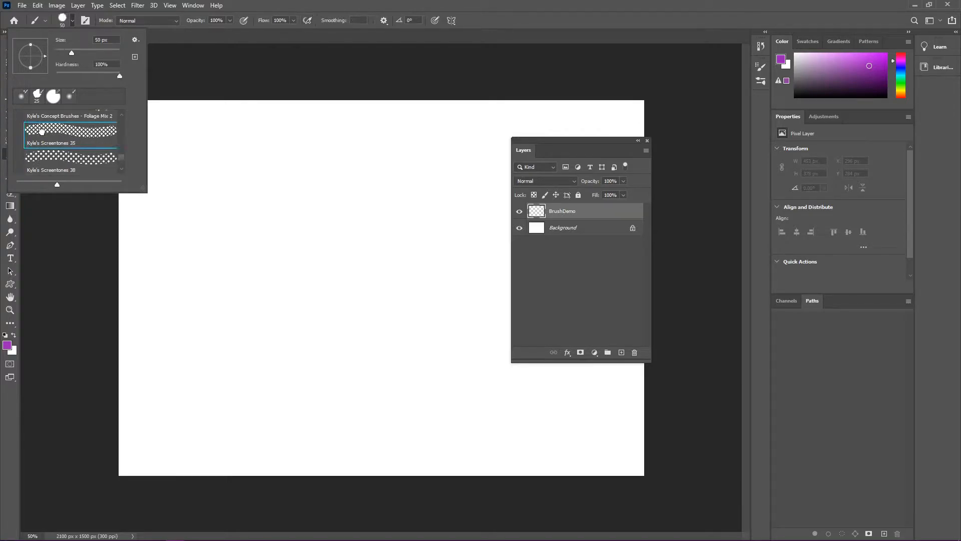
{"action": "left_click", "coordinate": [72, 21]}
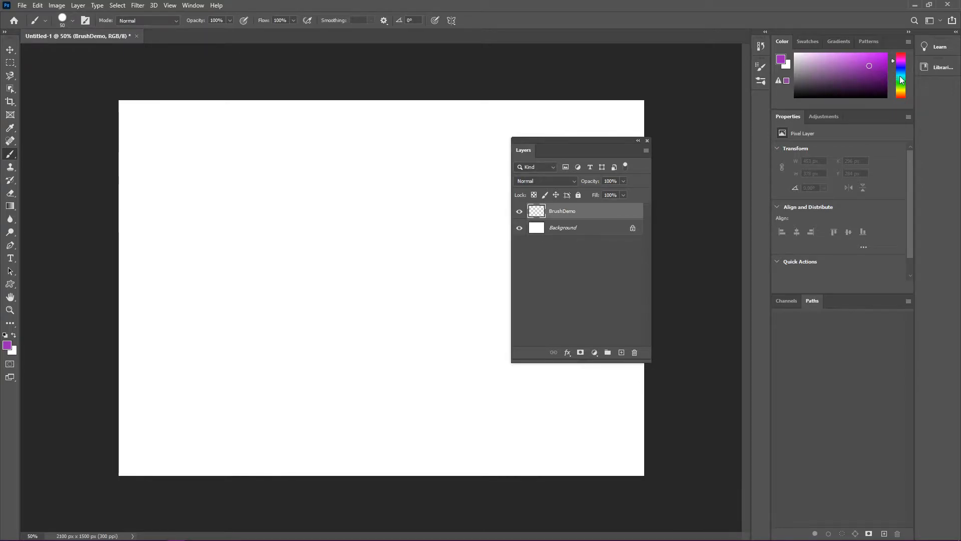
Set the foreground to a muted teal-blue and paint a screentone patch in the upper-left area of the canvas
{"action": "left_click", "coordinate": [900, 74]}
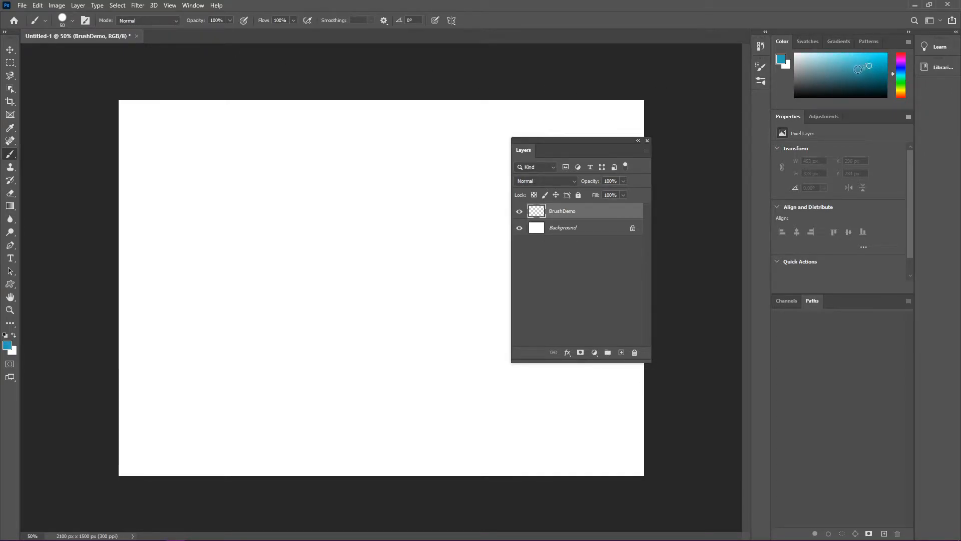
{"action": "mouse_move", "coordinate": [149, 192]}
{"action": "left_mouse_down"}
{"action": "mouse_move", "coordinate": [196, 179]}
{"action": "mouse_move", "coordinate": [153, 197]}
{"action": "mouse_move", "coordinate": [197, 184]}
{"action": "mouse_move", "coordinate": [157, 210]}
{"action": "mouse_move", "coordinate": [202, 198]}
{"action": "mouse_move", "coordinate": [166, 220]}
{"action": "mouse_move", "coordinate": [215, 223]}
{"action": "mouse_move", "coordinate": [210, 245]}
{"action": "mouse_move", "coordinate": [231, 251]}
{"action": "mouse_move", "coordinate": [220, 265]}
{"action": "mouse_move", "coordinate": [242, 299]}
{"action": "left_mouse_up"}
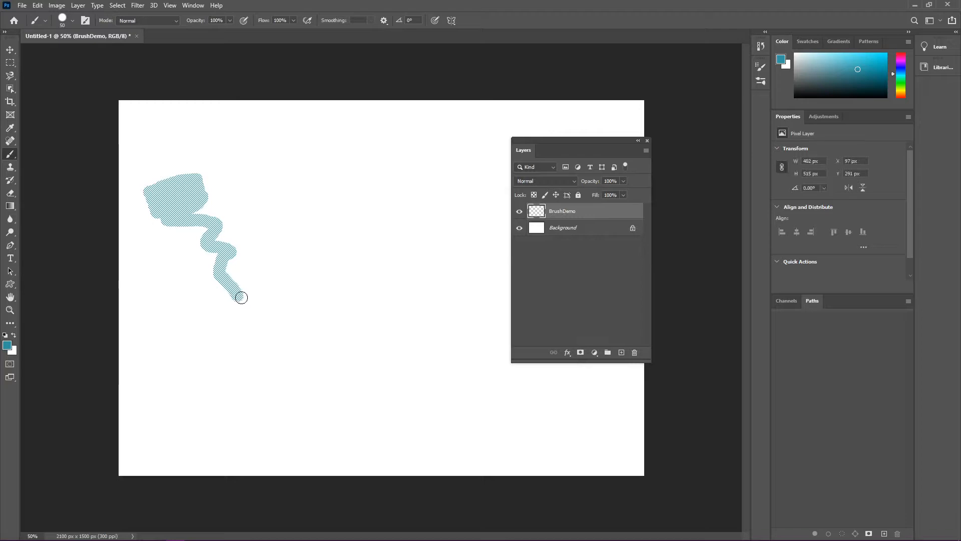
{"action": "mouse_move", "coordinate": [197, 170]}
{"action": "left_mouse_down"}
{"action": "mouse_move", "coordinate": [212, 221]}
{"action": "mouse_move", "coordinate": [202, 200]}
{"action": "mouse_move", "coordinate": [202, 216]}
{"action": "mouse_move", "coordinate": [191, 219]}
{"action": "mouse_move", "coordinate": [225, 293]}
{"action": "mouse_move", "coordinate": [197, 209]}
{"action": "mouse_move", "coordinate": [208, 271]}
{"action": "mouse_move", "coordinate": [219, 213]}
{"action": "mouse_move", "coordinate": [237, 288]}
{"action": "mouse_move", "coordinate": [236, 222]}
{"action": "mouse_move", "coordinate": [228, 208]}
{"action": "mouse_move", "coordinate": [227, 251]}
{"action": "mouse_move", "coordinate": [230, 210]}
{"action": "mouse_move", "coordinate": [200, 172]}
{"action": "left_mouse_up"}
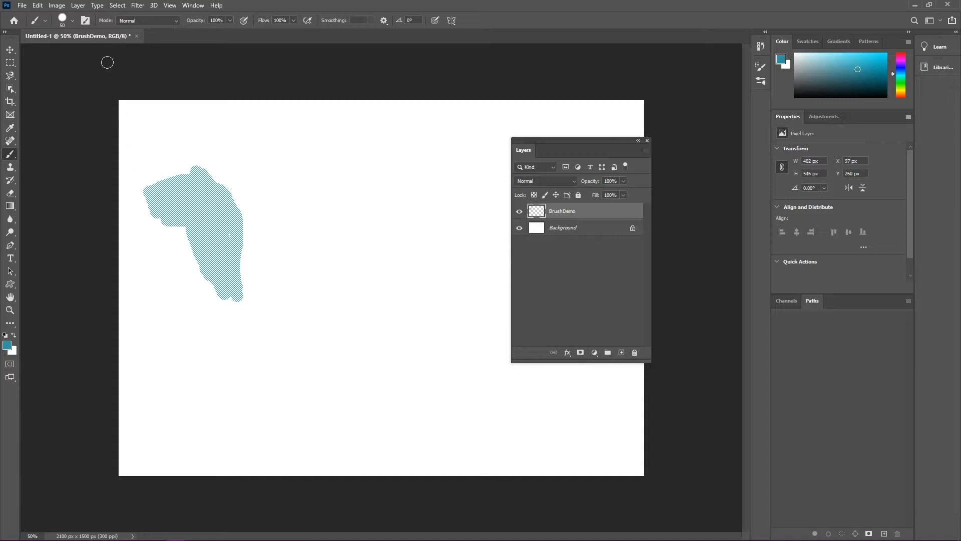
Choose the Hard Round brush from the General Brushes and paint a solid teal block to the right of the screentone patch
{"action": "left_click", "coordinate": [73, 21]}
{"action": "scroll", "coordinate": [73, 132], "scroll_direction": "down", "scroll_amount": 5}
{"action": "scroll", "coordinate": [73, 133], "scroll_direction": "up", "scroll_amount": 8}
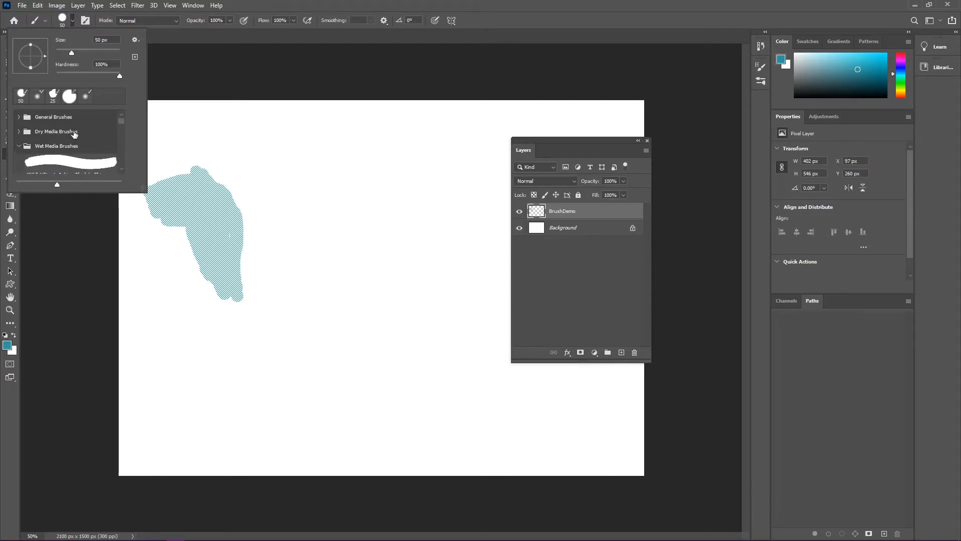
{"action": "left_click", "coordinate": [19, 117]}
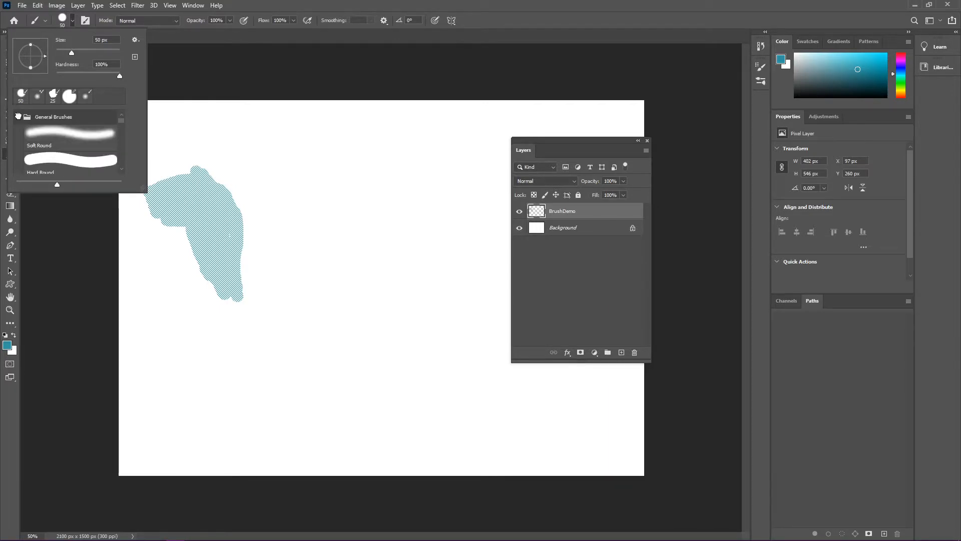
{"action": "scroll", "coordinate": [56, 149], "scroll_direction": "down", "scroll_amount": 1}
{"action": "left_click", "coordinate": [56, 151]}
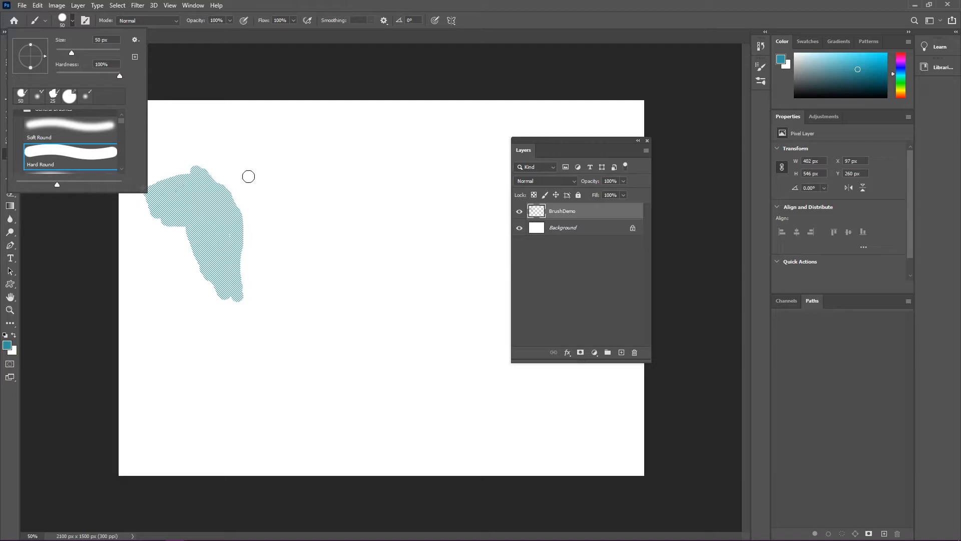
{"action": "mouse_move", "coordinate": [248, 173]}
{"action": "left_mouse_down"}
{"action": "mouse_move", "coordinate": [292, 176]}
{"action": "mouse_move", "coordinate": [241, 177]}
{"action": "mouse_move", "coordinate": [292, 182]}
{"action": "mouse_move", "coordinate": [244, 185]}
{"action": "mouse_move", "coordinate": [292, 191]}
{"action": "mouse_move", "coordinate": [250, 194]}
{"action": "mouse_move", "coordinate": [293, 196]}
{"action": "mouse_move", "coordinate": [250, 201]}
{"action": "mouse_move", "coordinate": [293, 201]}
{"action": "mouse_move", "coordinate": [254, 210]}
{"action": "mouse_move", "coordinate": [296, 208]}
{"action": "left_mouse_up"}
Move the BrushDemo layer's painted content slightly up and right, to about X 113 px, Y 234 px
{"action": "left_click_drag", "start_coordinate": [558, 158], "coordinate": [380, 147]}
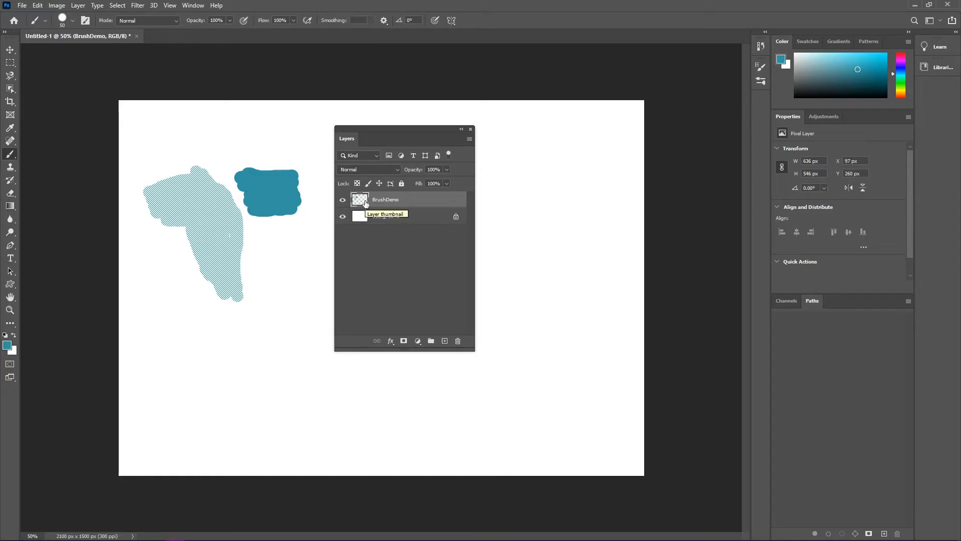
{"action": "left_click", "coordinate": [10, 50]}
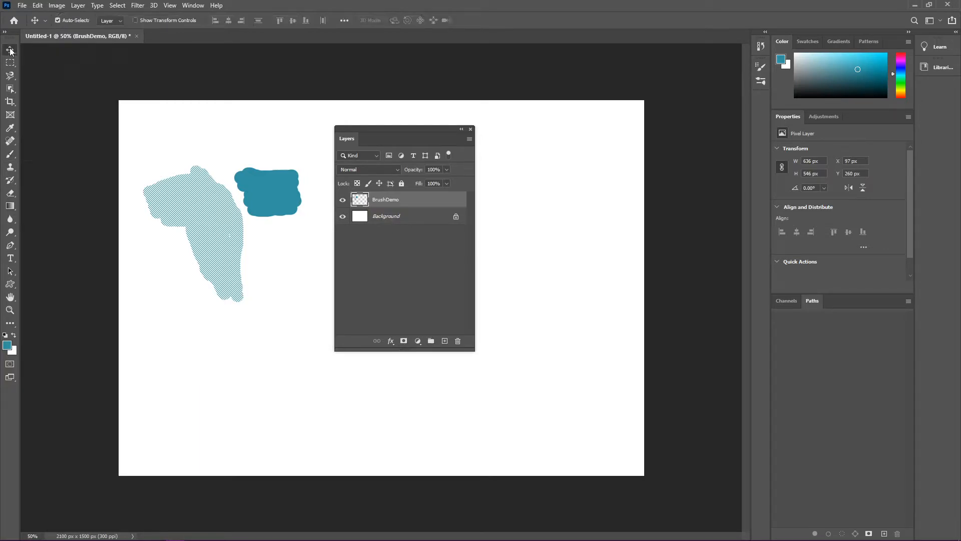
{"action": "mouse_move", "coordinate": [279, 202]}
{"action": "left_mouse_down"}
{"action": "mouse_move", "coordinate": [289, 235]}
{"action": "mouse_move", "coordinate": [270, 197]}
{"action": "mouse_move", "coordinate": [279, 170]}
{"action": "mouse_move", "coordinate": [291, 189]}
{"action": "mouse_move", "coordinate": [283, 222]}
{"action": "mouse_move", "coordinate": [282, 199]}
{"action": "left_mouse_up"}
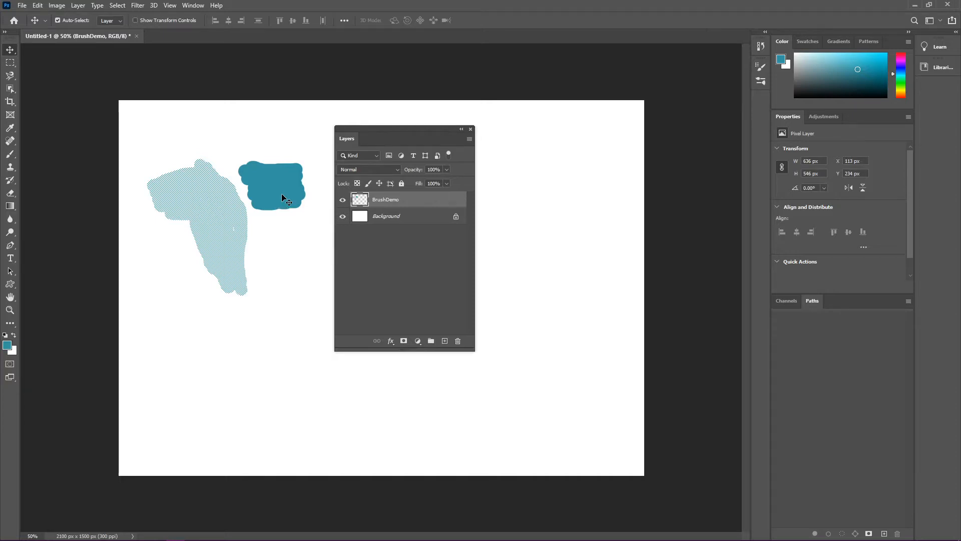
Return to the Brush tool and examine its available blending modes
{"action": "left_click", "coordinate": [14, 158]}
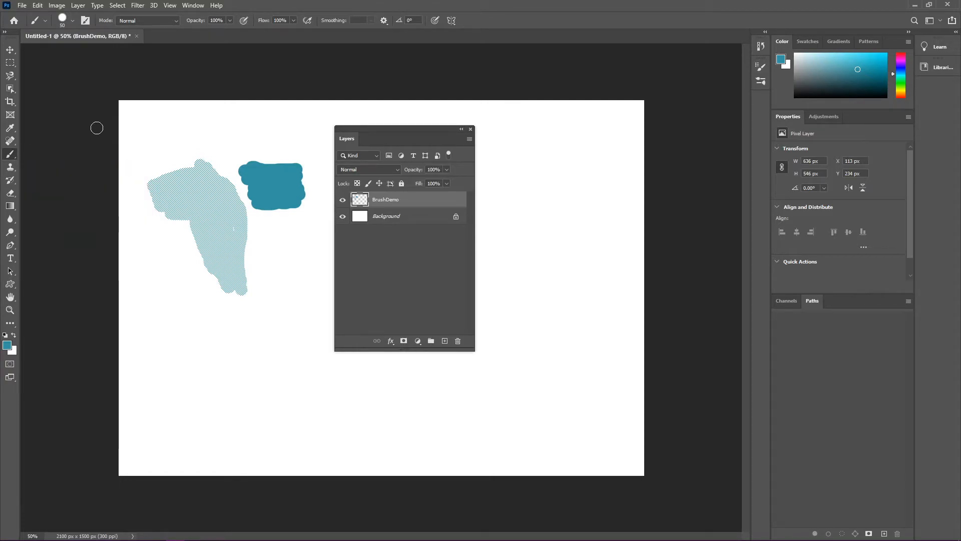
{"action": "left_click", "coordinate": [176, 22]}
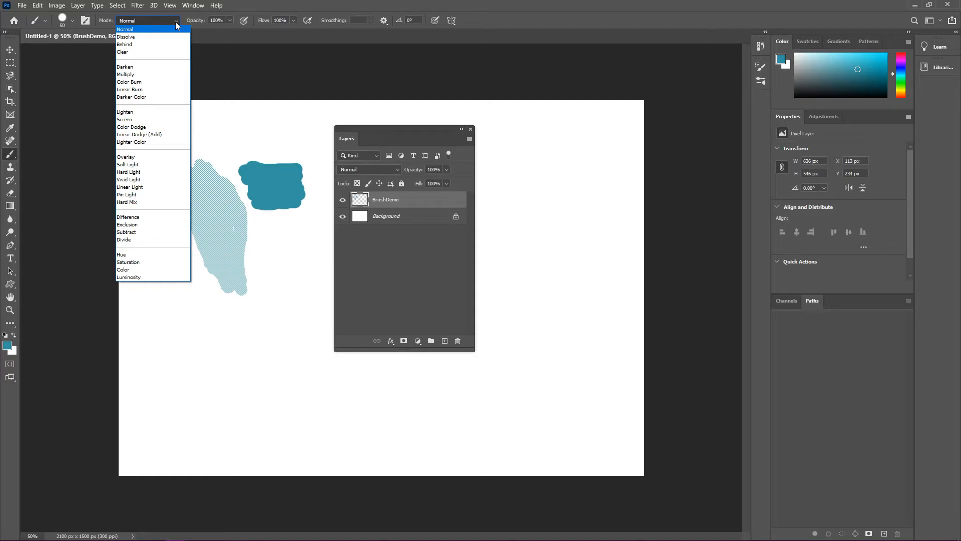
{"action": "left_click", "coordinate": [176, 24]}
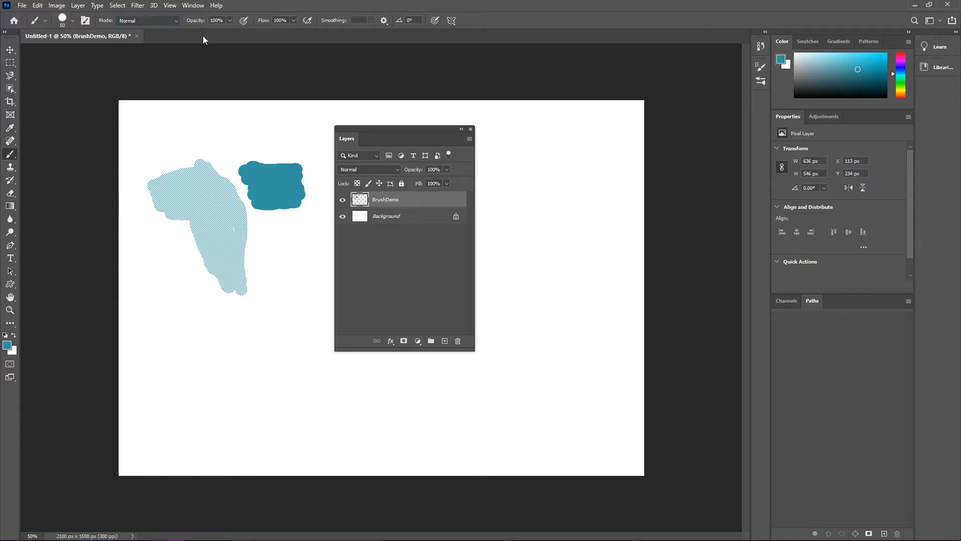
Switch to the Color Replacement tool, set the foreground to blue and the brush size to 38 px
{"action": "right_click", "coordinate": [7, 159]}
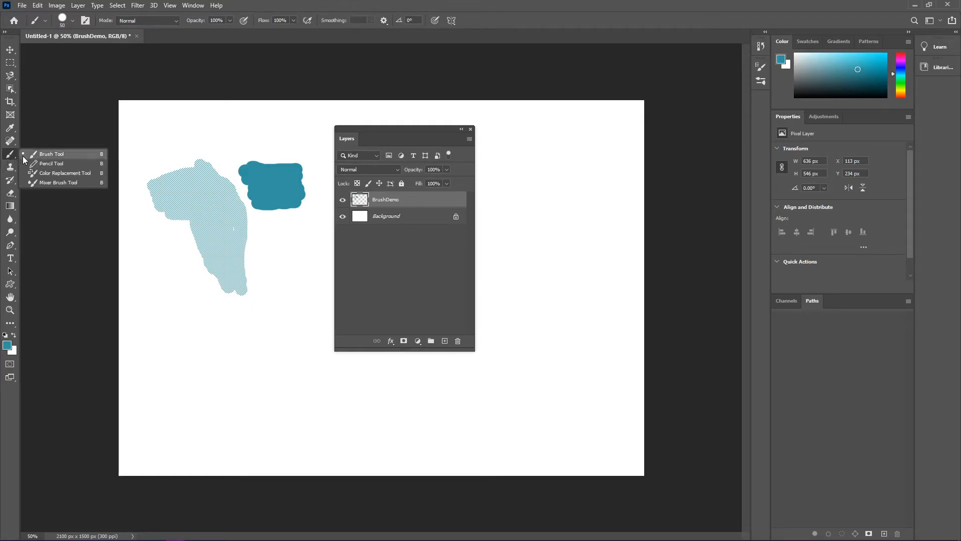
{"action": "left_click", "coordinate": [61, 173]}
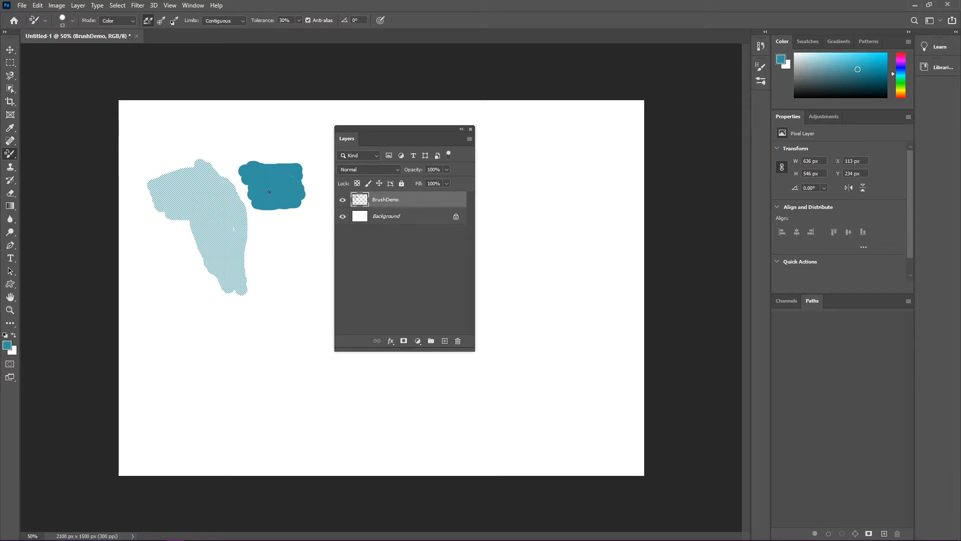
{"action": "left_click", "coordinate": [902, 70]}
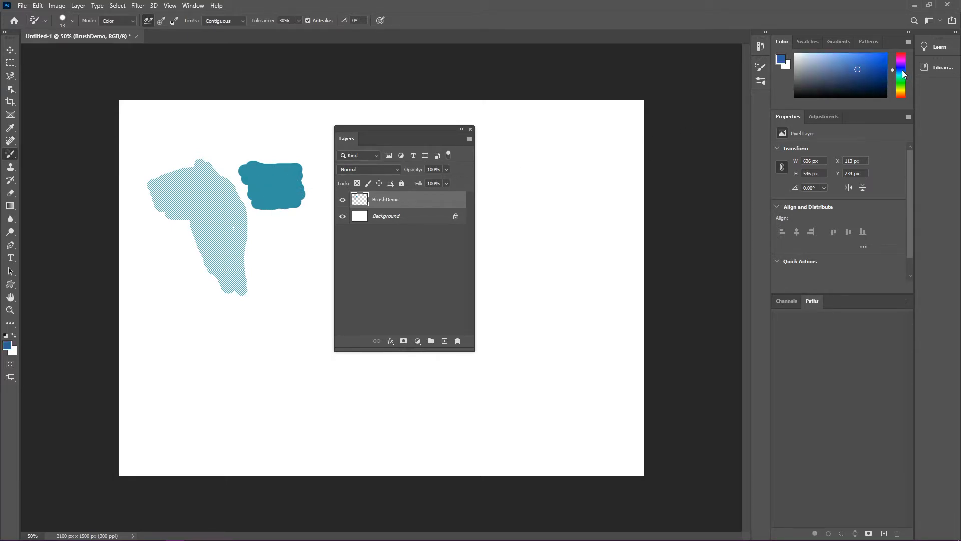
{"action": "left_click", "coordinate": [73, 21]}
{"action": "mouse_move", "coordinate": [36, 48]}
{"action": "left_mouse_down"}
{"action": "mouse_move", "coordinate": [45, 48]}
{"action": "mouse_move", "coordinate": [35, 51]}
{"action": "left_mouse_up"}
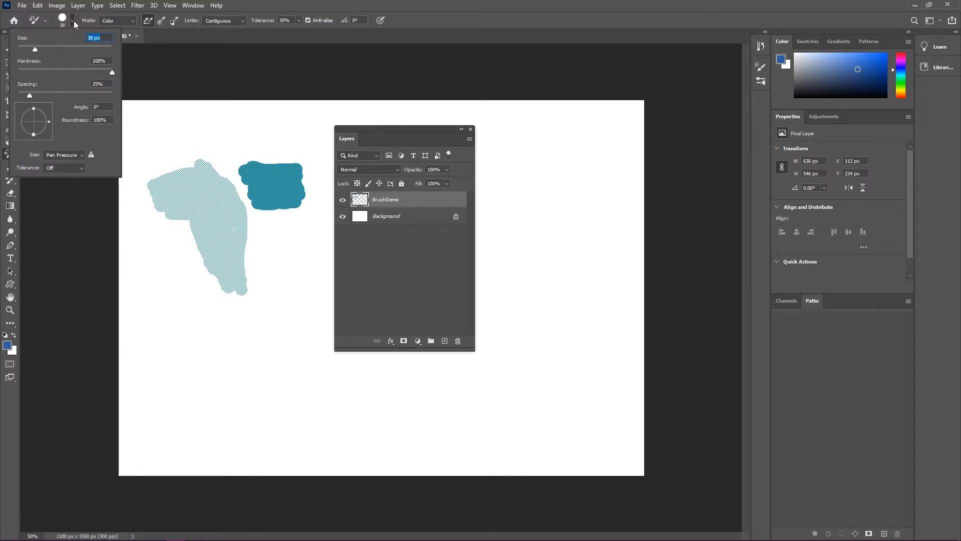
{"action": "left_click", "coordinate": [72, 20]}
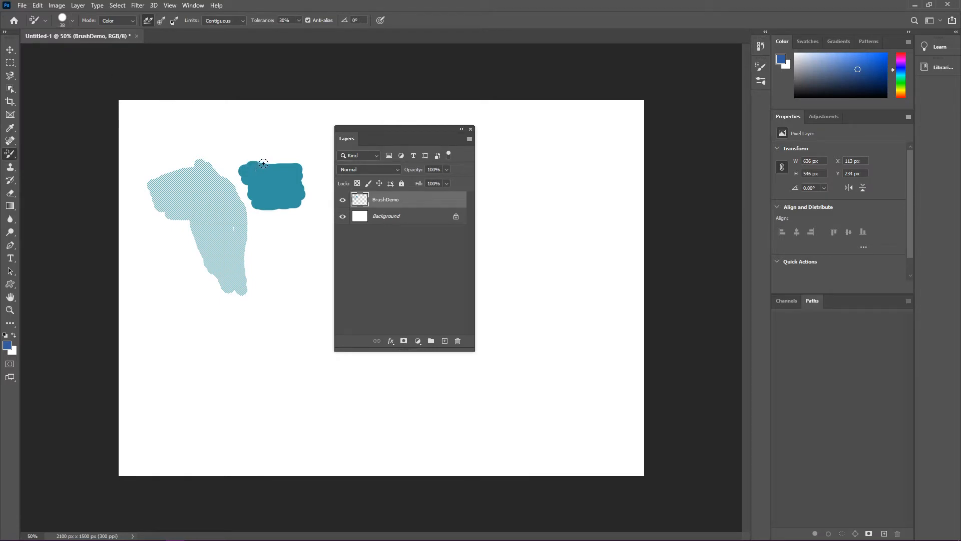
Recolor a diagonal band across the left part of the solid teal block in blue, and again in pink
{"action": "mouse_move", "coordinate": [266, 158]}
{"action": "left_mouse_down"}
{"action": "mouse_move", "coordinate": [250, 197]}
{"action": "mouse_move", "coordinate": [251, 188]}
{"action": "left_mouse_up"}
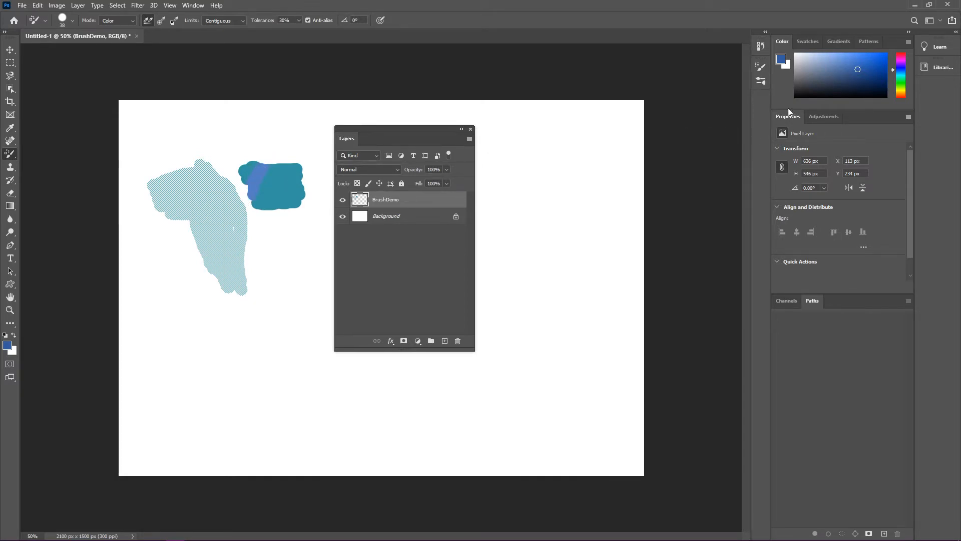
{"action": "mouse_move", "coordinate": [249, 148]}
{"action": "left_mouse_down"}
{"action": "mouse_move", "coordinate": [266, 163]}
{"action": "mouse_move", "coordinate": [244, 197]}
{"action": "mouse_move", "coordinate": [276, 157]}
{"action": "mouse_move", "coordinate": [243, 204]}
{"action": "mouse_move", "coordinate": [273, 159]}
{"action": "mouse_move", "coordinate": [252, 203]}
{"action": "mouse_move", "coordinate": [266, 176]}
{"action": "left_mouse_up"}
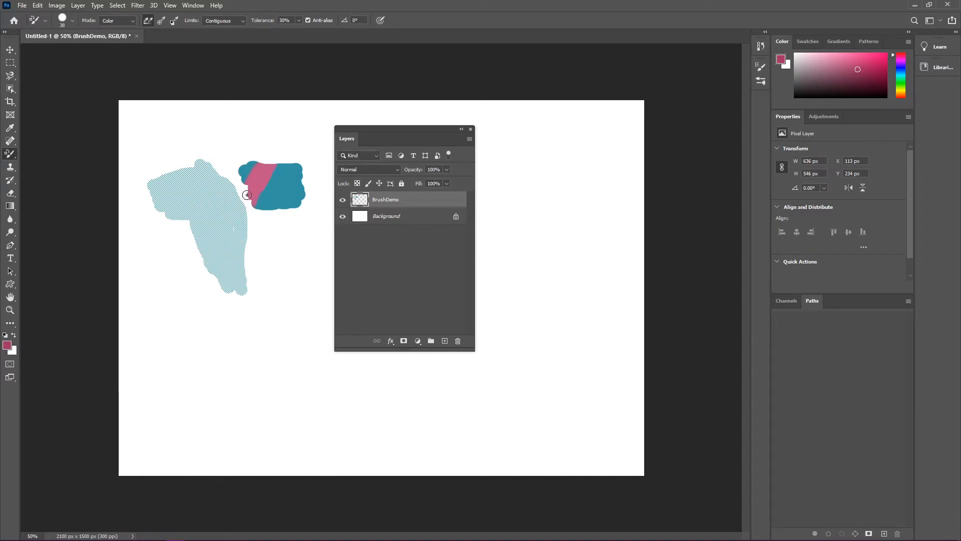
Recolor the teal block's lower-right corner in pink, and paint a light blue patch directly below the block with the Brush tool
{"action": "mouse_move", "coordinate": [291, 207]}
{"action": "left_mouse_down"}
{"action": "mouse_move", "coordinate": [306, 193]}
{"action": "mouse_move", "coordinate": [290, 217]}
{"action": "mouse_move", "coordinate": [312, 175]}
{"action": "left_mouse_up"}
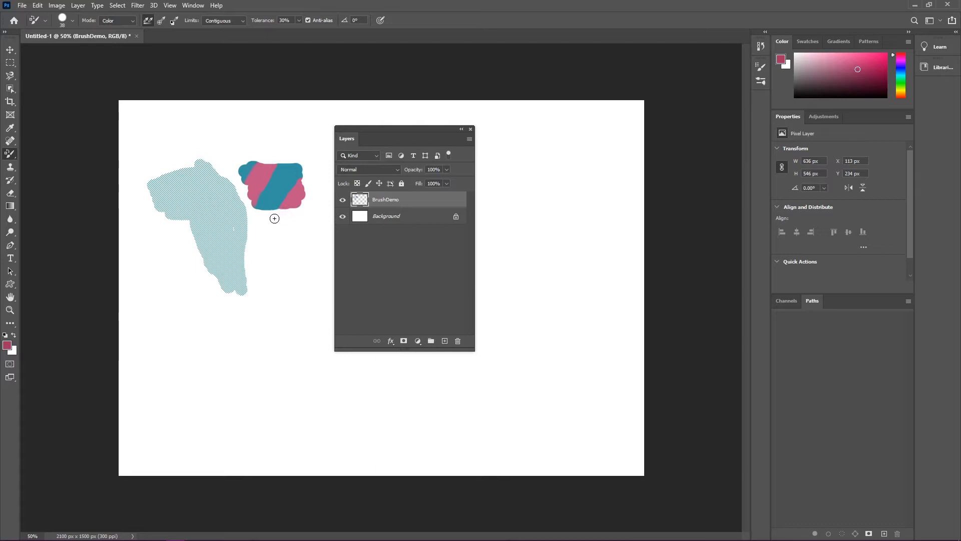
{"action": "right_click", "coordinate": [11, 154]}
{"action": "left_click", "coordinate": [29, 155]}
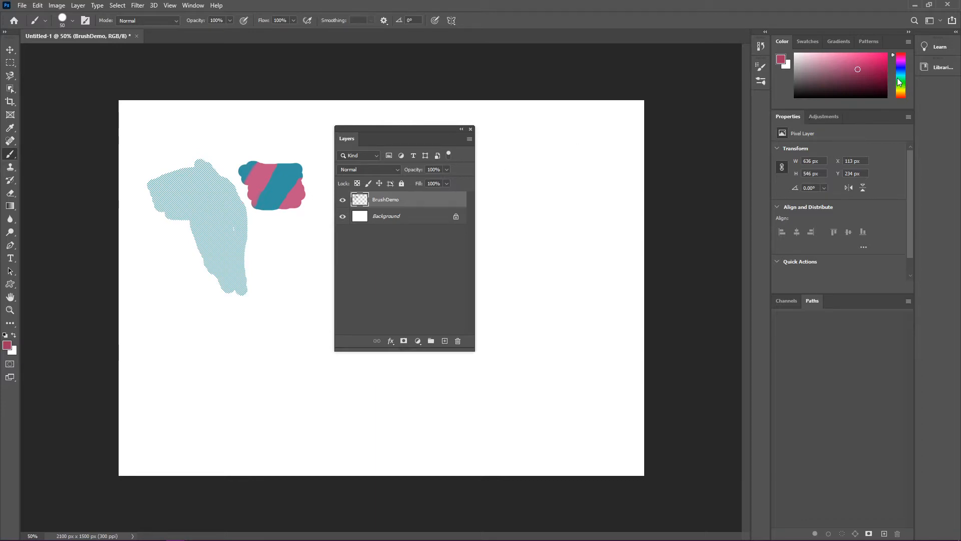
{"action": "left_click_drag", "start_coordinate": [898, 80], "coordinate": [899, 73]}
{"action": "left_click", "coordinate": [864, 60]}
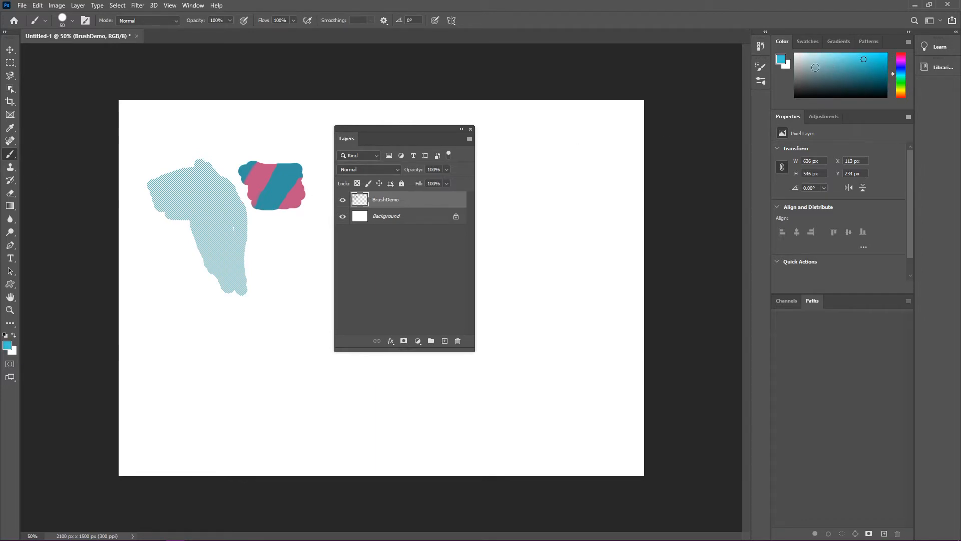
{"action": "left_click", "coordinate": [263, 212]}
{"action": "mouse_move", "coordinate": [262, 212]}
{"action": "left_mouse_down"}
{"action": "mouse_move", "coordinate": [294, 213]}
{"action": "mouse_move", "coordinate": [263, 223]}
{"action": "mouse_move", "coordinate": [293, 228]}
{"action": "left_mouse_up"}
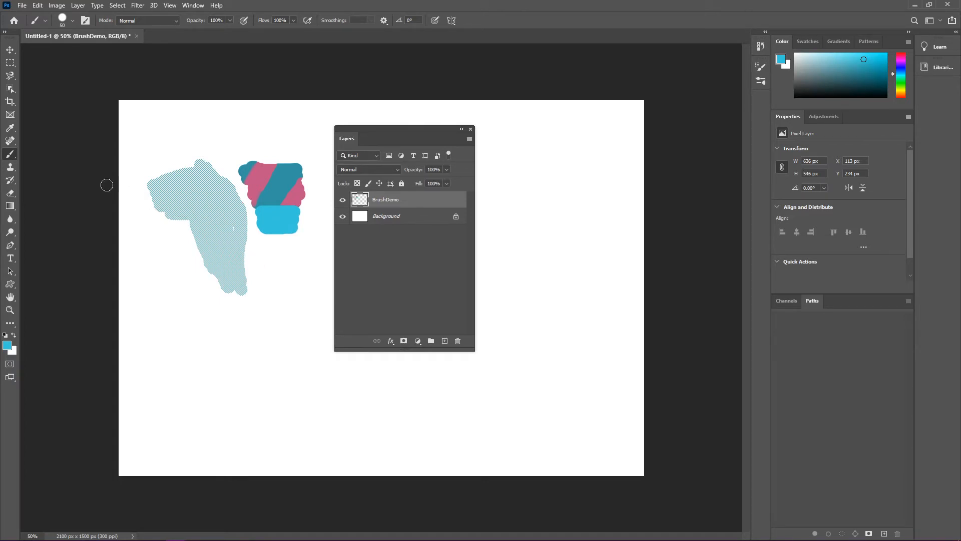
Switch to the Mixer Brush tool, set its color to dark green (#08930f) and its brush size to 34 px
{"action": "right_click", "coordinate": [12, 158]}
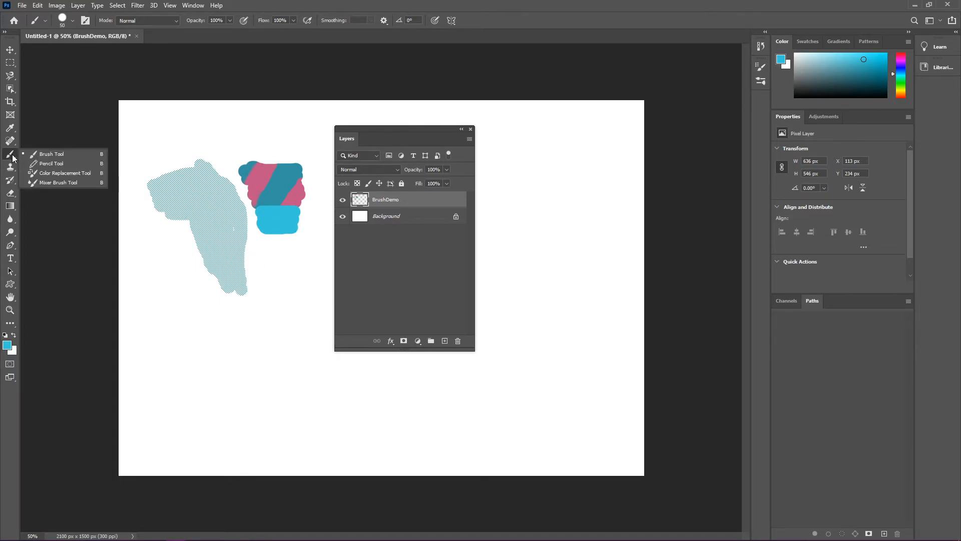
{"action": "left_click", "coordinate": [54, 183]}
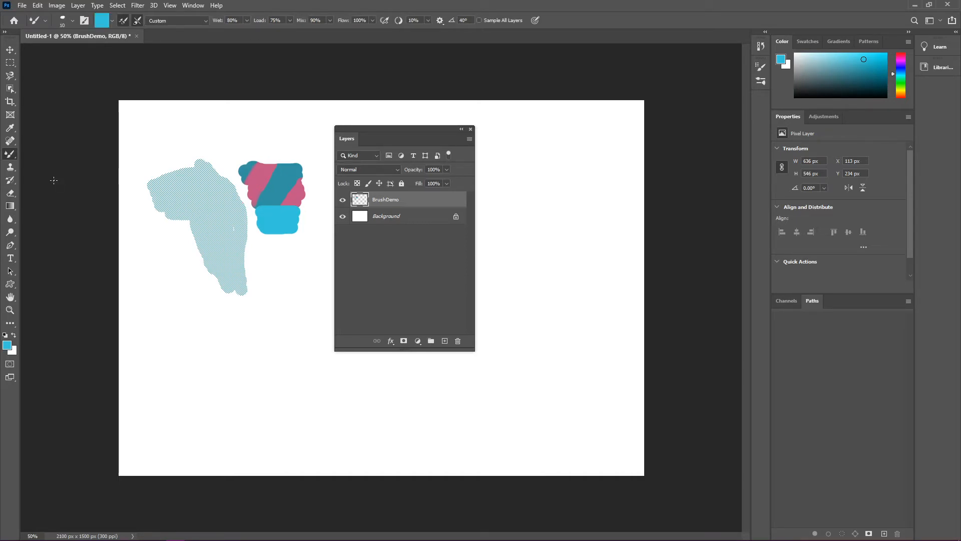
{"action": "left_click", "coordinate": [103, 23]}
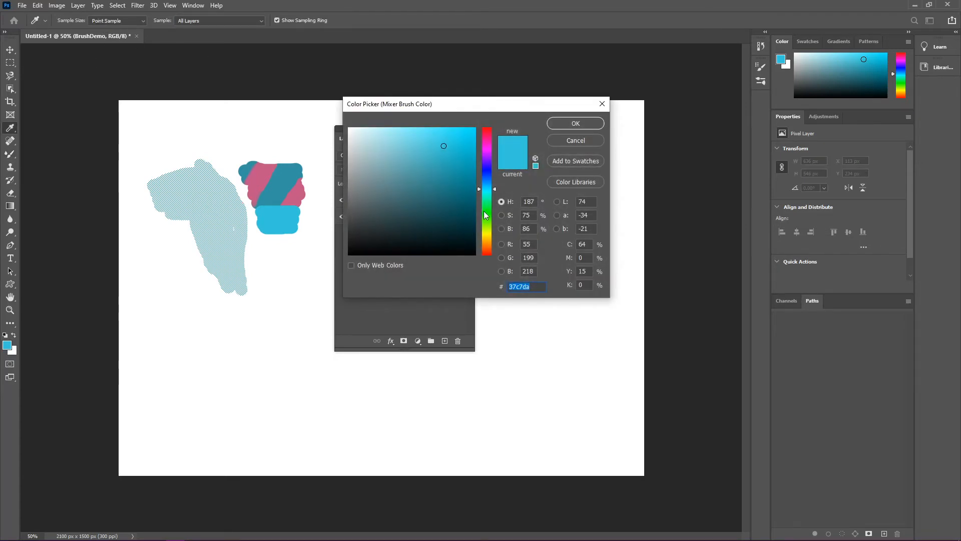
{"action": "left_click_drag", "start_coordinate": [490, 218], "coordinate": [489, 212]}
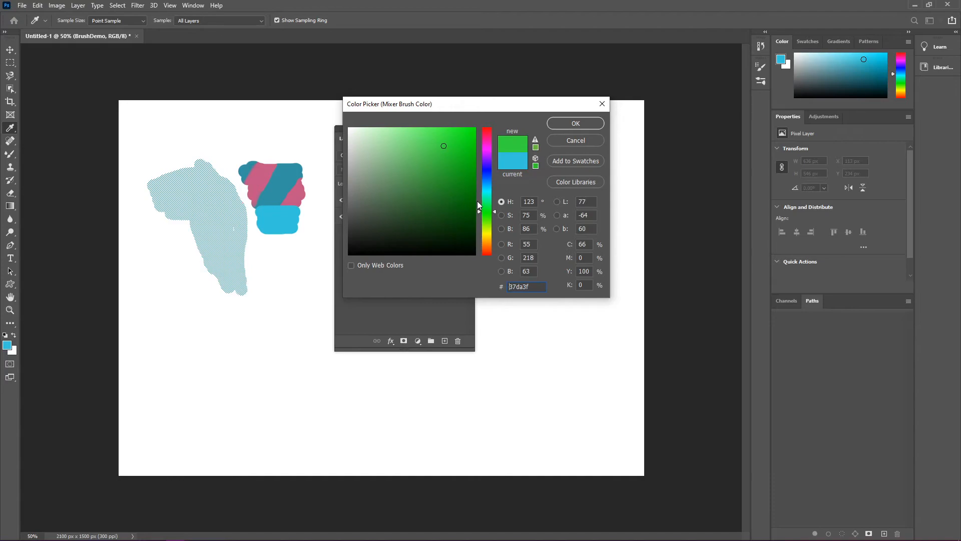
{"action": "left_click", "coordinate": [469, 182]}
{"action": "left_click", "coordinate": [575, 125]}
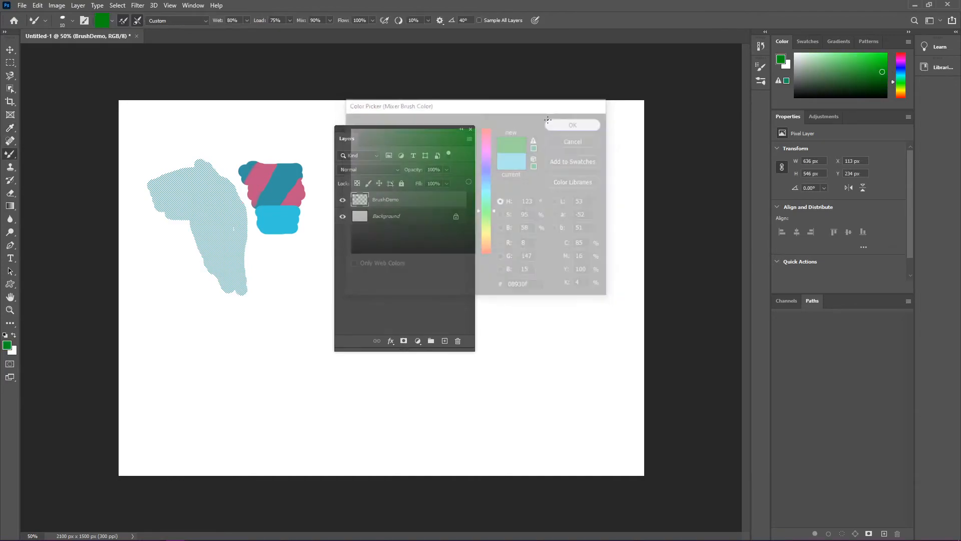
{"action": "left_click", "coordinate": [73, 20]}
{"action": "left_click_drag", "start_coordinate": [62, 51], "coordinate": [67, 50]}
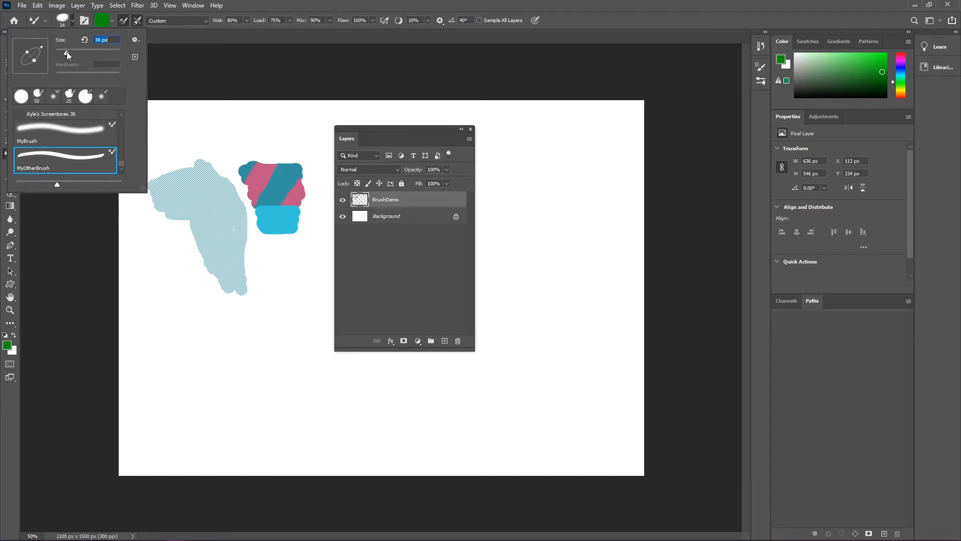
Choose the Kyle's Concept Brushes - Scratch Blend preset at 55 px and smudge the light blue patch and the block's right edge
{"action": "scroll", "coordinate": [67, 145], "scroll_direction": "down", "scroll_amount": 5}
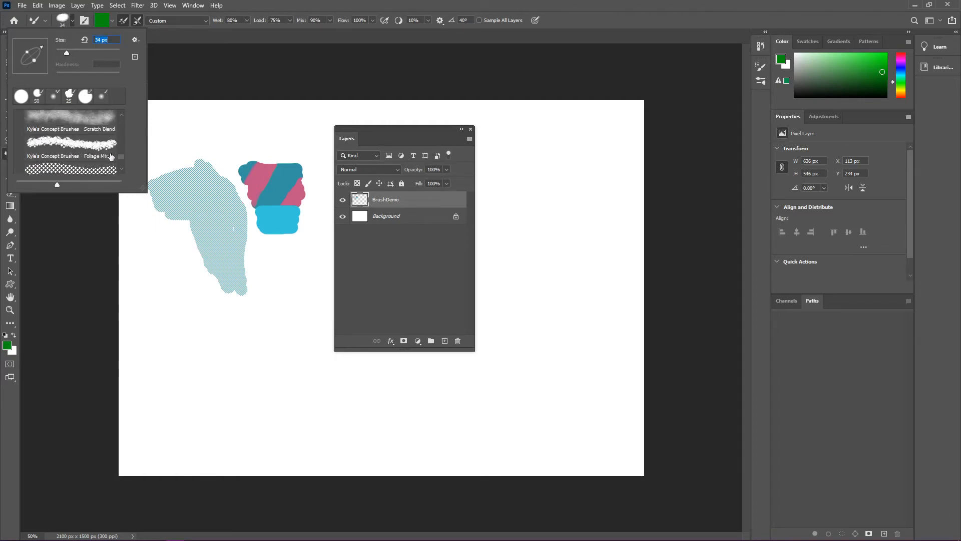
{"action": "left_click", "coordinate": [92, 133]}
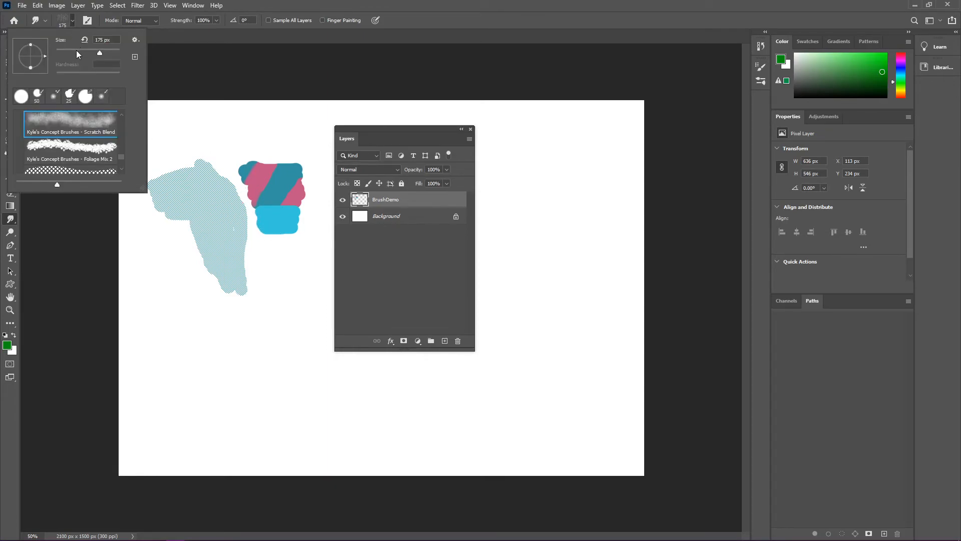
{"action": "left_click_drag", "start_coordinate": [74, 50], "coordinate": [73, 51]}
{"action": "mouse_move", "coordinate": [291, 218]}
{"action": "left_mouse_down"}
{"action": "mouse_move", "coordinate": [303, 219]}
{"action": "mouse_move", "coordinate": [290, 255]}
{"action": "mouse_move", "coordinate": [284, 237]}
{"action": "mouse_move", "coordinate": [268, 243]}
{"action": "mouse_move", "coordinate": [258, 223]}
{"action": "left_mouse_up"}
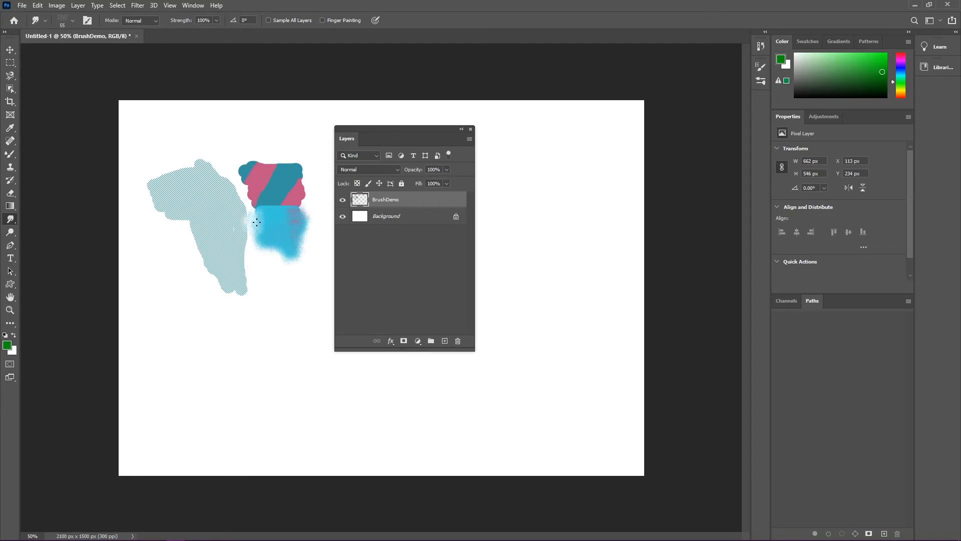
{"action": "mouse_move", "coordinate": [258, 256]}
{"action": "left_mouse_down"}
{"action": "mouse_move", "coordinate": [298, 254]}
{"action": "mouse_move", "coordinate": [302, 188]}
{"action": "mouse_move", "coordinate": [291, 184]}
{"action": "mouse_move", "coordinate": [310, 182]}
{"action": "mouse_move", "coordinate": [301, 193]}
{"action": "mouse_move", "coordinate": [305, 172]}
{"action": "left_mouse_up"}
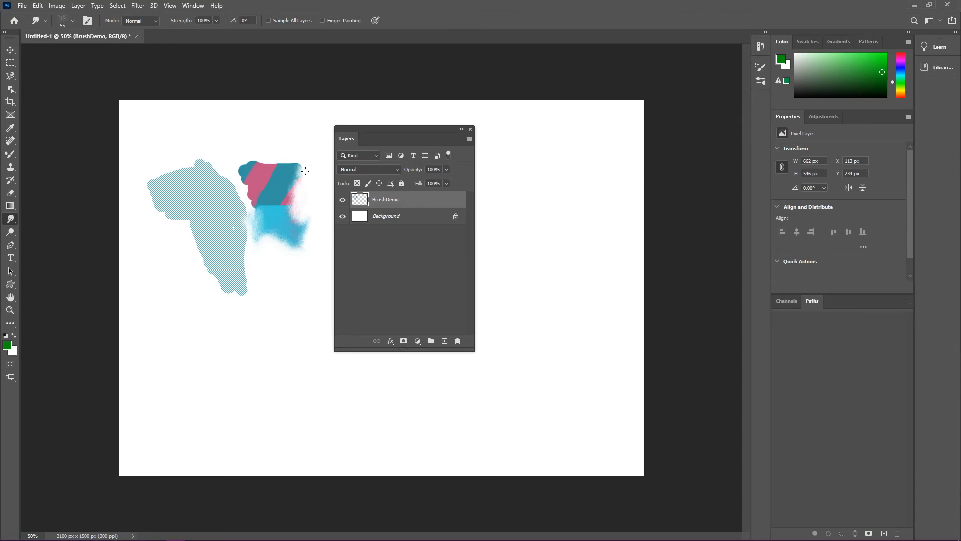
With the Mixer Brush, dab green halftone on the block's top edge and blend a 34 px Soft Round green stroke at its left edge
{"action": "left_click", "coordinate": [73, 21]}
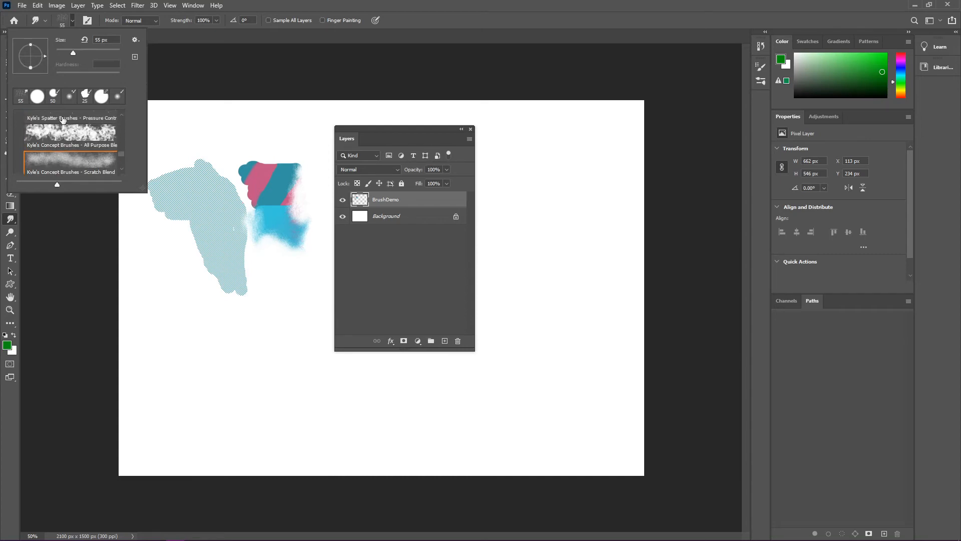
{"action": "left_click", "coordinate": [41, 96]}
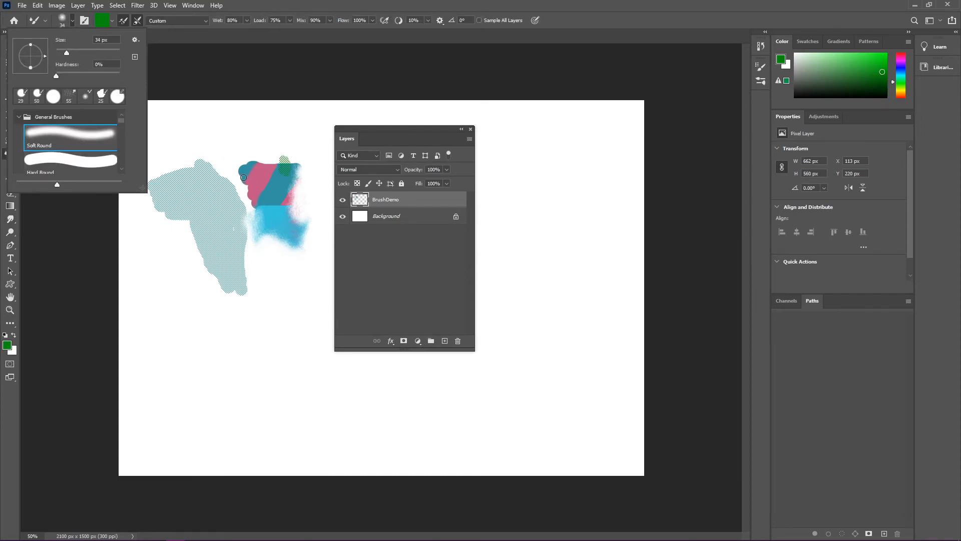
{"action": "left_click", "coordinate": [244, 175]}
{"action": "mouse_move", "coordinate": [242, 187]}
{"action": "left_mouse_down"}
{"action": "mouse_move", "coordinate": [243, 178]}
{"action": "mouse_move", "coordinate": [246, 186]}
{"action": "left_mouse_up"}
Blend green paint over the block's upper-left corner and down its left side with the Soft Round Mixer Brush
{"action": "key", "text": "z"}
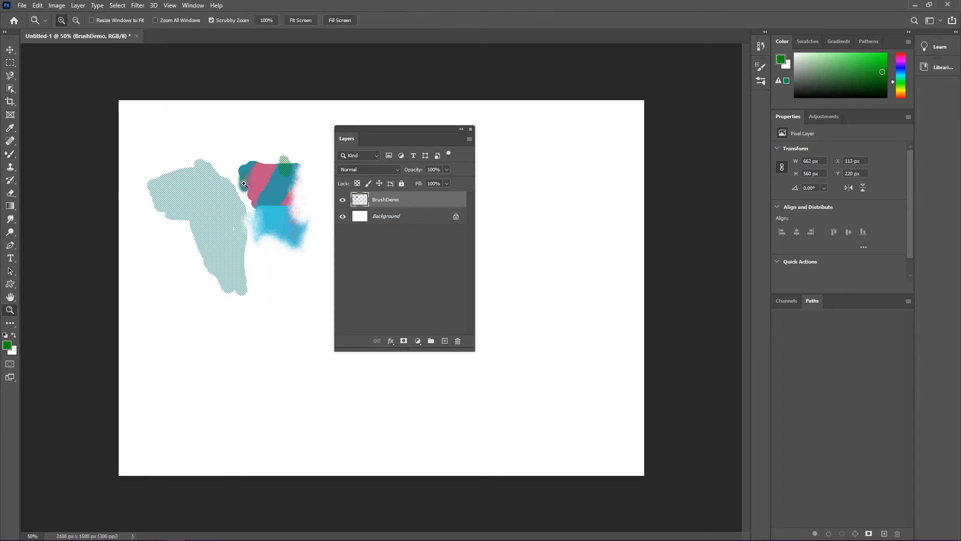
{"action": "left_click", "coordinate": [247, 184]}
{"action": "left_click", "coordinate": [246, 189]}
{"action": "left_click", "coordinate": [245, 190]}
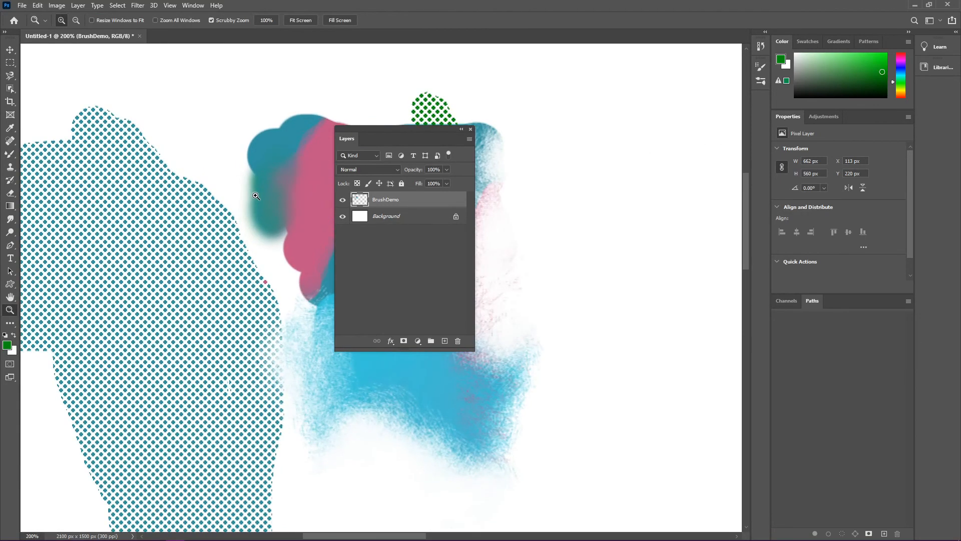
{"action": "key", "text": "b"}
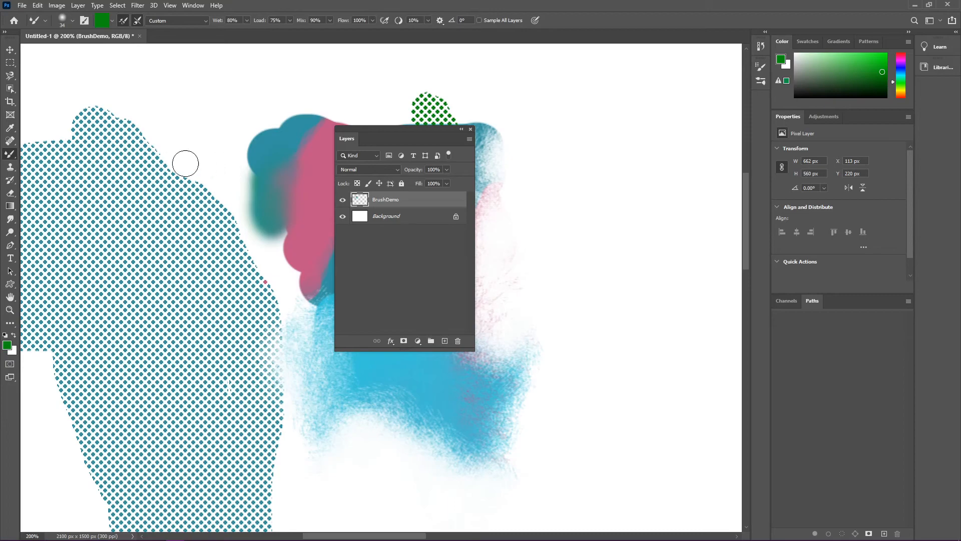
{"action": "mouse_move", "coordinate": [240, 156]}
{"action": "left_mouse_down"}
{"action": "mouse_move", "coordinate": [260, 160]}
{"action": "mouse_move", "coordinate": [258, 150]}
{"action": "mouse_move", "coordinate": [252, 171]}
{"action": "mouse_move", "coordinate": [261, 143]}
{"action": "mouse_move", "coordinate": [244, 168]}
{"action": "mouse_move", "coordinate": [254, 135]}
{"action": "mouse_move", "coordinate": [240, 157]}
{"action": "mouse_move", "coordinate": [259, 144]}
{"action": "mouse_move", "coordinate": [245, 137]}
{"action": "mouse_move", "coordinate": [273, 137]}
{"action": "mouse_move", "coordinate": [270, 116]}
{"action": "mouse_move", "coordinate": [269, 130]}
{"action": "mouse_move", "coordinate": [301, 104]}
{"action": "mouse_move", "coordinate": [284, 125]}
{"action": "mouse_move", "coordinate": [314, 114]}
{"action": "mouse_move", "coordinate": [289, 111]}
{"action": "mouse_move", "coordinate": [315, 112]}
{"action": "mouse_move", "coordinate": [289, 111]}
{"action": "mouse_move", "coordinate": [264, 166]}
{"action": "mouse_move", "coordinate": [272, 155]}
{"action": "mouse_move", "coordinate": [246, 187]}
{"action": "mouse_move", "coordinate": [258, 172]}
{"action": "mouse_move", "coordinate": [249, 202]}
{"action": "mouse_move", "coordinate": [262, 192]}
{"action": "mouse_move", "coordinate": [242, 207]}
{"action": "mouse_move", "coordinate": [262, 216]}
{"action": "mouse_move", "coordinate": [248, 231]}
{"action": "mouse_move", "coordinate": [291, 229]}
{"action": "mouse_move", "coordinate": [277, 258]}
{"action": "mouse_move", "coordinate": [296, 246]}
{"action": "mouse_move", "coordinate": [297, 267]}
{"action": "mouse_move", "coordinate": [278, 266]}
{"action": "mouse_move", "coordinate": [291, 268]}
{"action": "mouse_move", "coordinate": [282, 278]}
{"action": "mouse_move", "coordinate": [295, 265]}
{"action": "mouse_move", "coordinate": [279, 281]}
{"action": "mouse_move", "coordinate": [303, 273]}
{"action": "mouse_move", "coordinate": [299, 297]}
{"action": "left_mouse_up"}
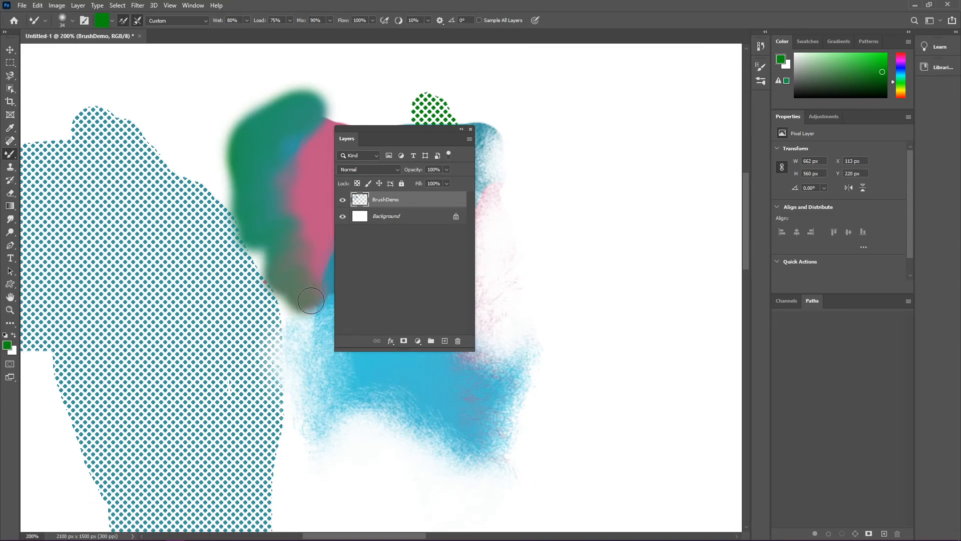
Move the Layers panel clear of the painted block and return to the regular Brush tool
{"action": "left_click_drag", "start_coordinate": [394, 134], "coordinate": [579, 145]}
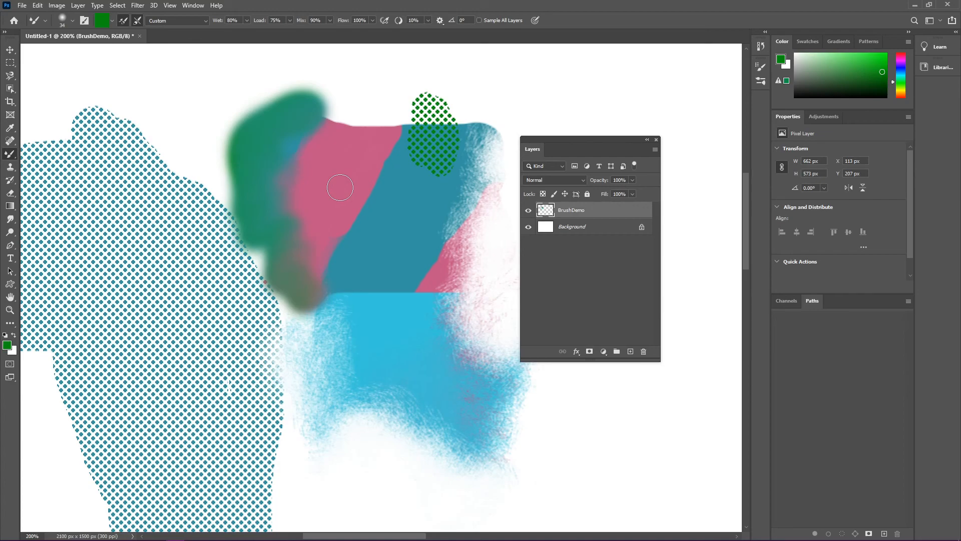
{"action": "left_click", "coordinate": [11, 310]}
{"action": "left_click", "coordinate": [303, 224], "text": "alt"}
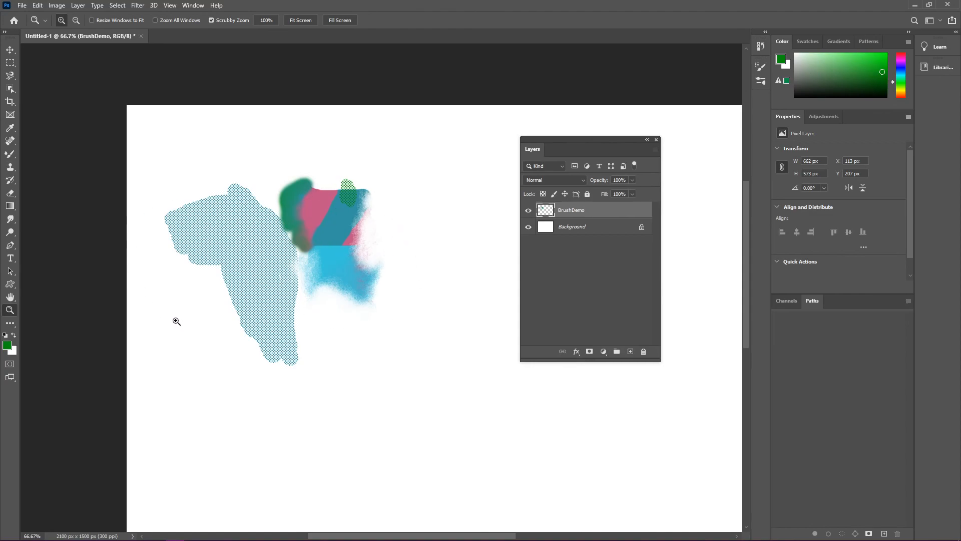
{"action": "left_click", "coordinate": [10, 154]}
{"action": "right_click", "coordinate": [8, 159]}
{"action": "left_click", "coordinate": [43, 155]}
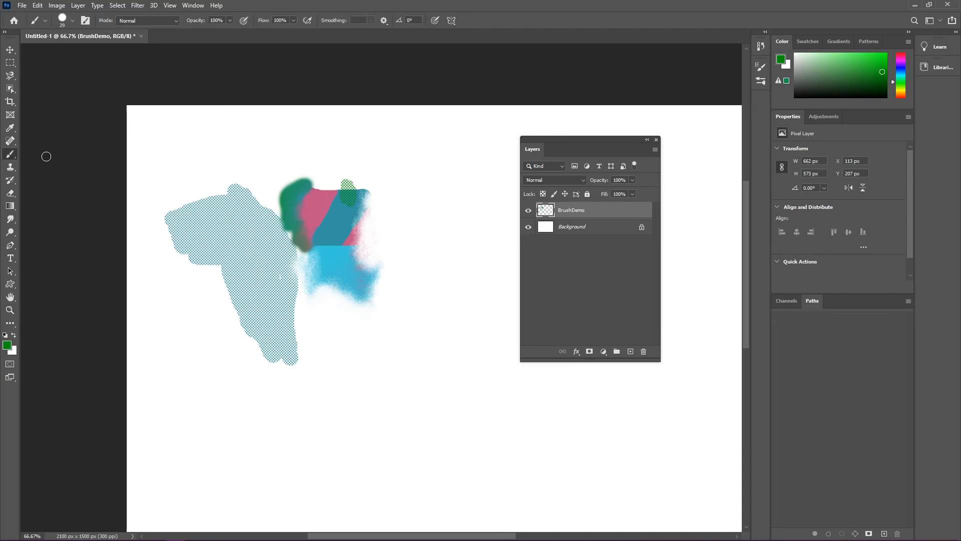